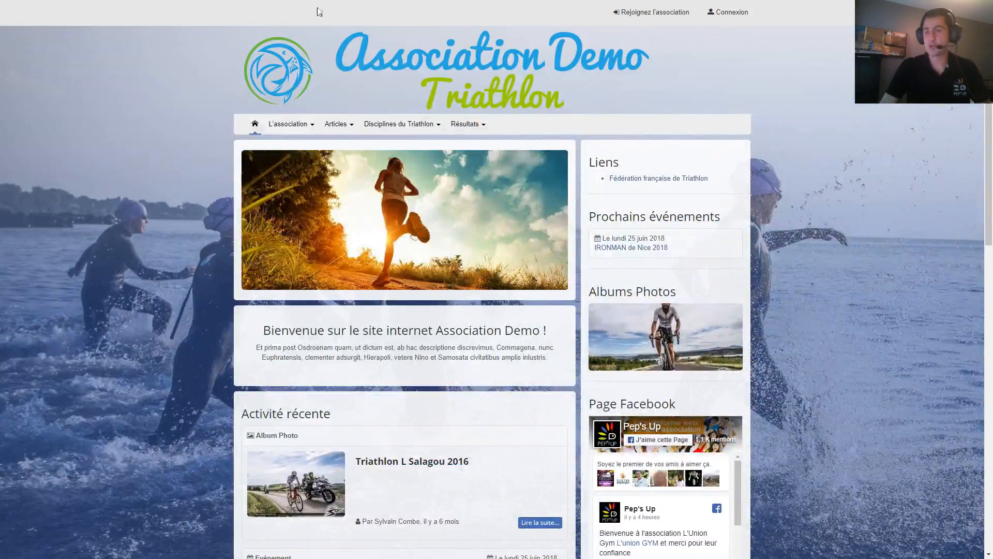
Log in with the saved credentials and open the management area of Association Démo.
click(732, 12)
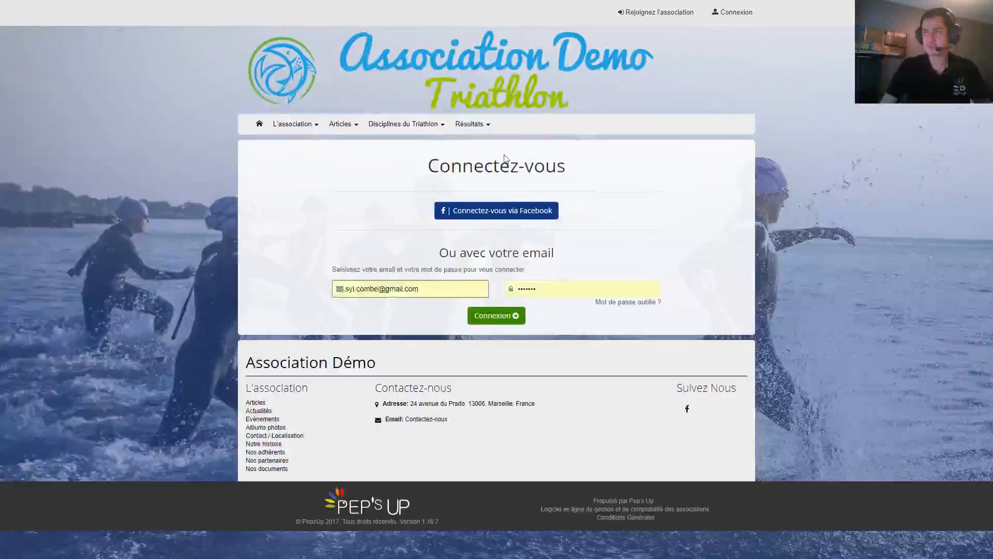
click(510, 316)
click(640, 20)
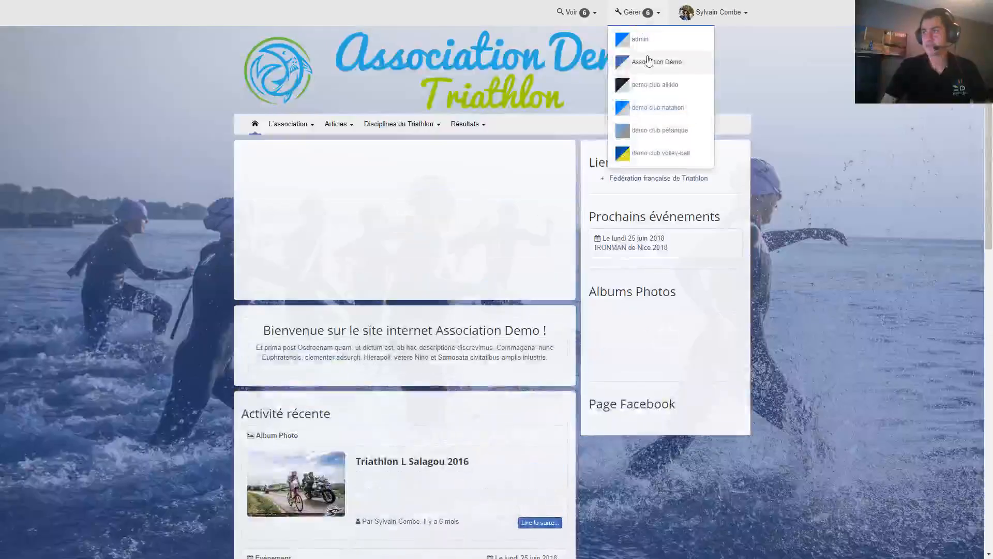
click(647, 61)
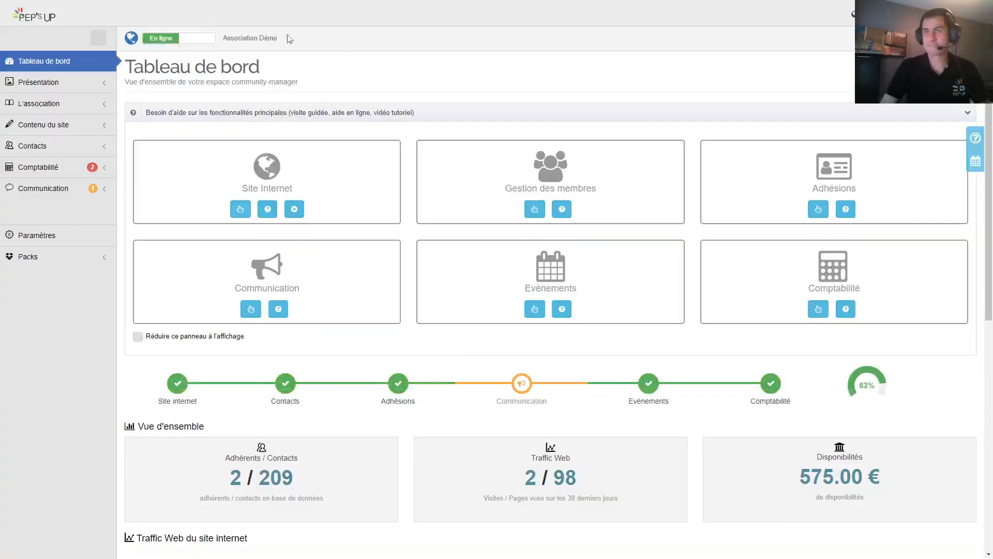
Examine the contacts dashboard and the contact database with its filters and member table.
click(32, 145)
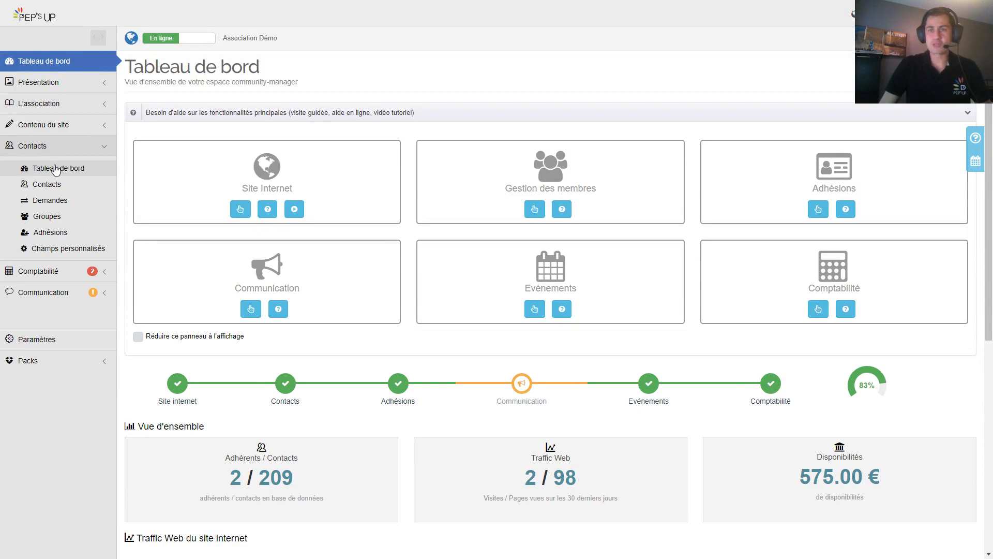
click(56, 169)
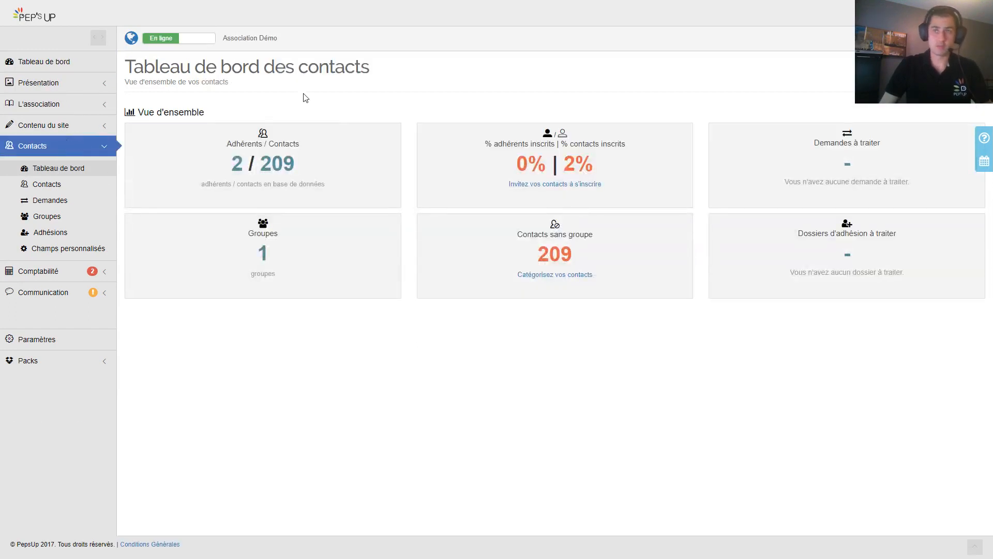
click(60, 185)
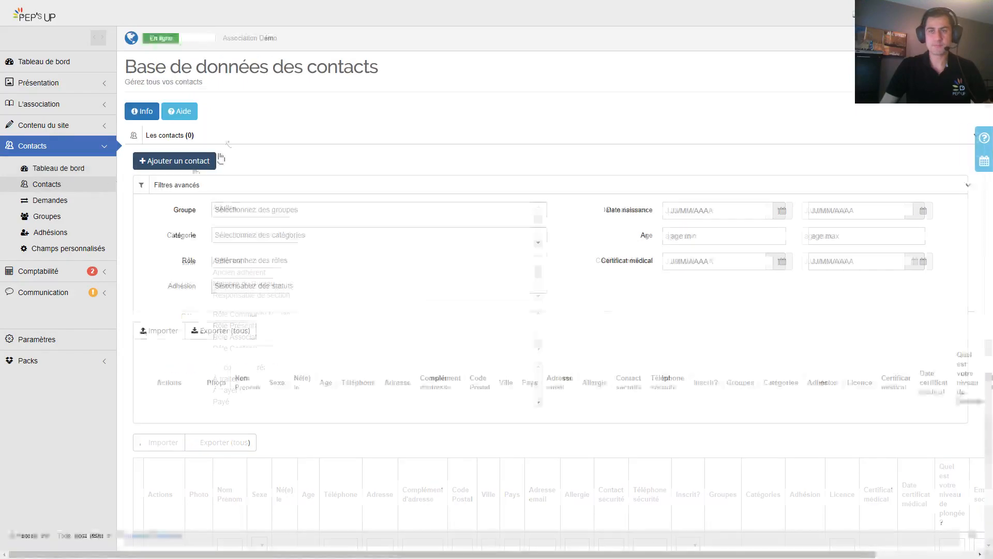
scroll(639, 321, down, 2)
scroll(642, 324, down, 3)
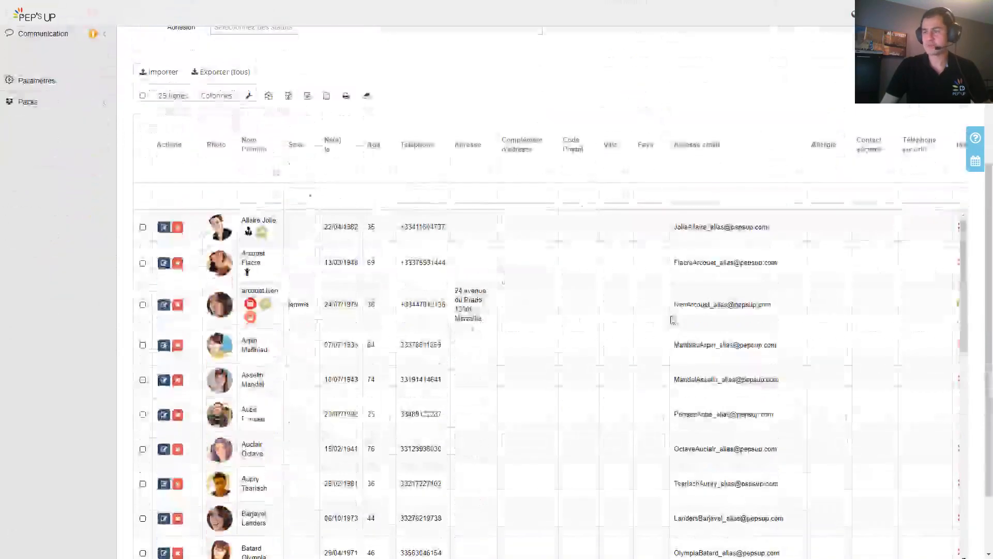
scroll(672, 317, up, 5)
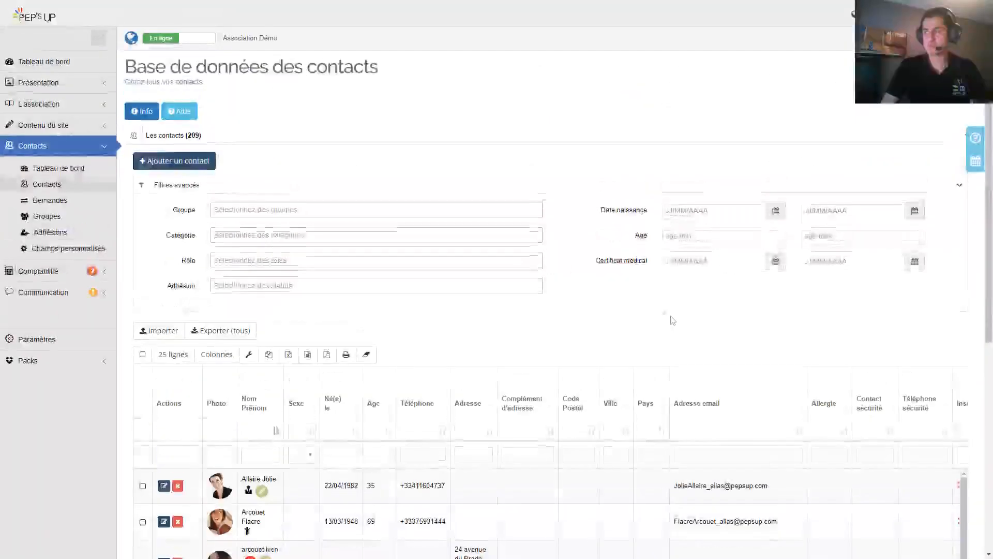
Look through the contact requests, groups, membership files, membership configuration and custom fields pages.
click(58, 202)
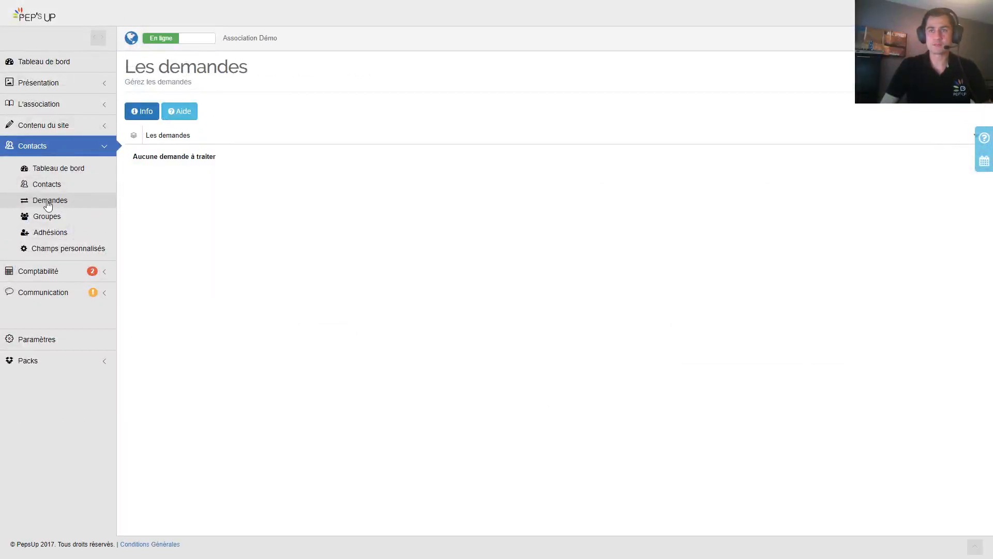
click(46, 220)
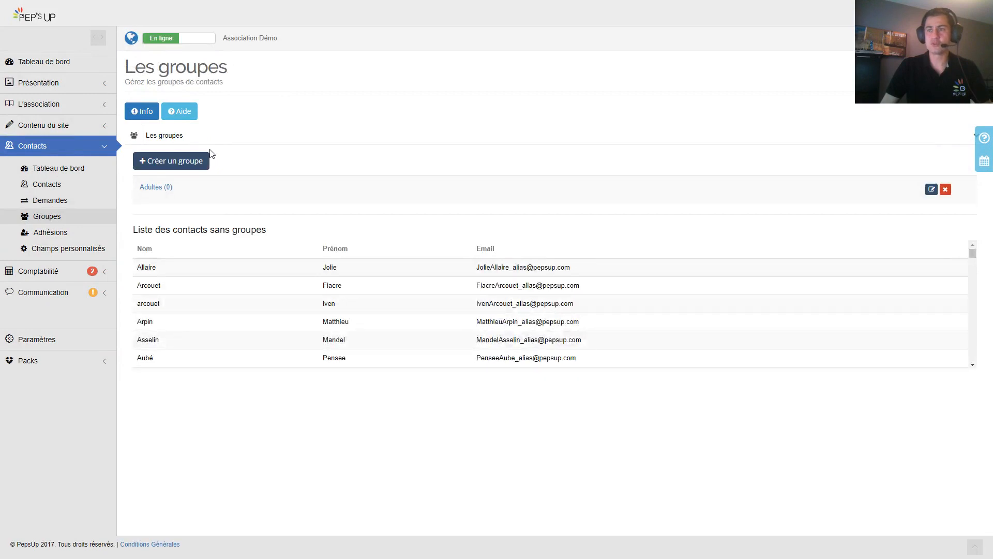
click(52, 232)
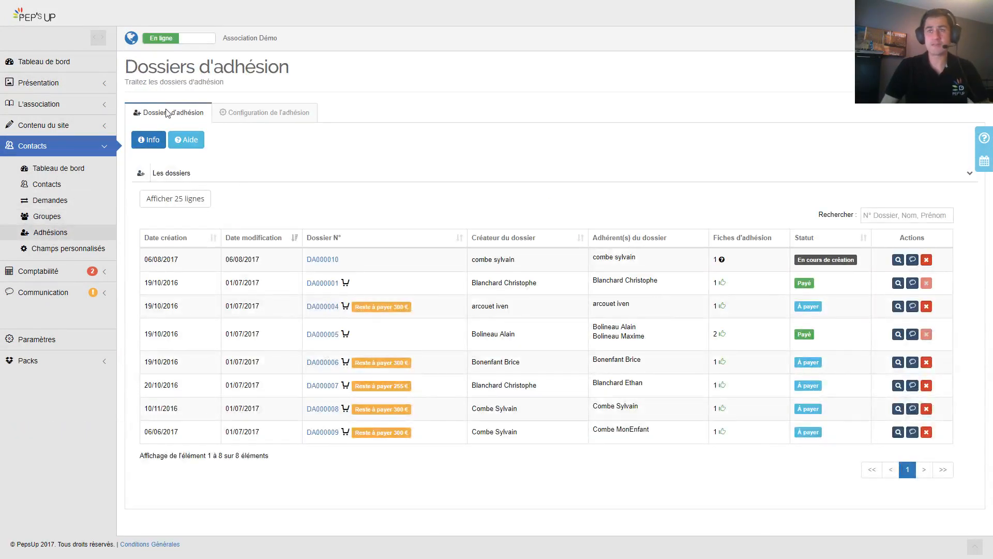
click(261, 114)
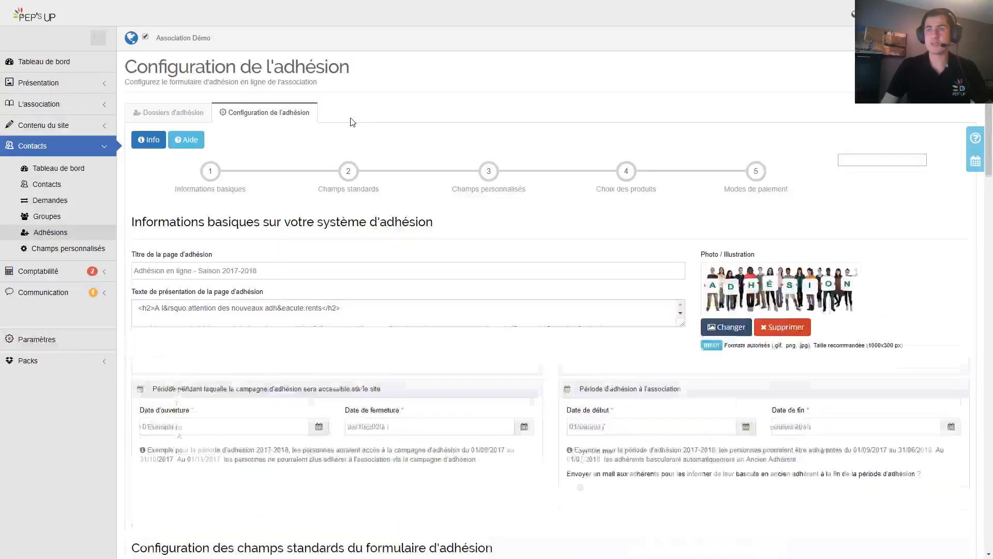
click(85, 251)
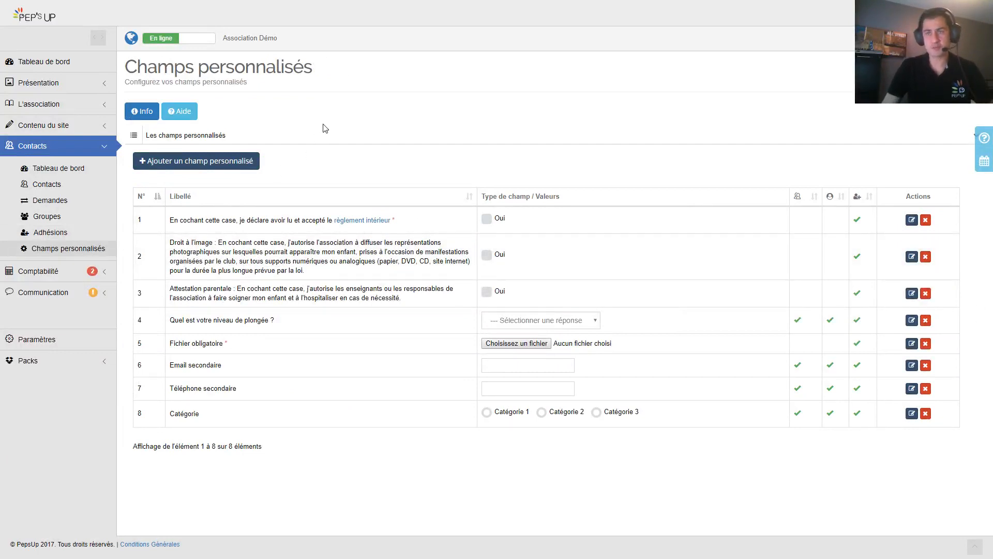
Start a new contact in the contact database with last name "Nom" and first name "Prenom".
click(76, 187)
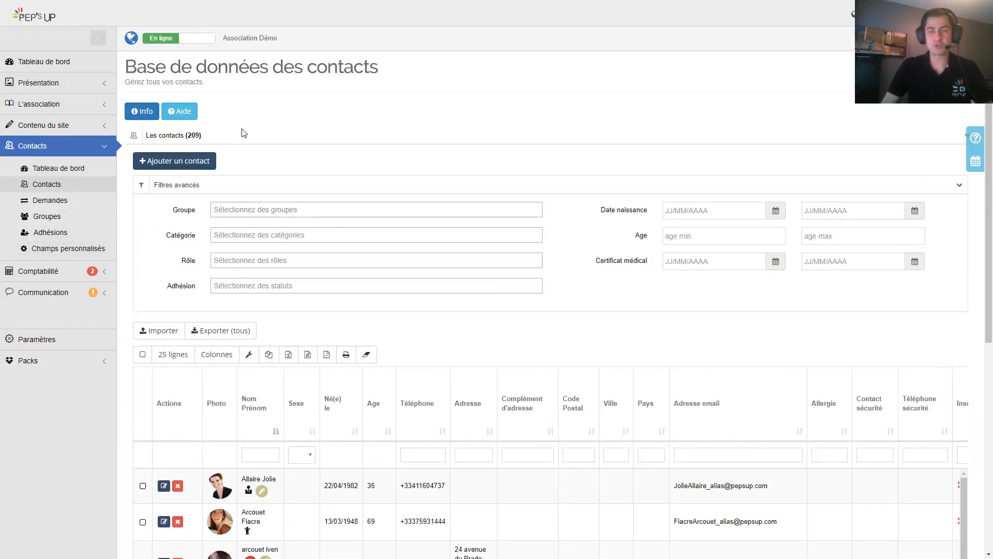
click(174, 162)
click(319, 157)
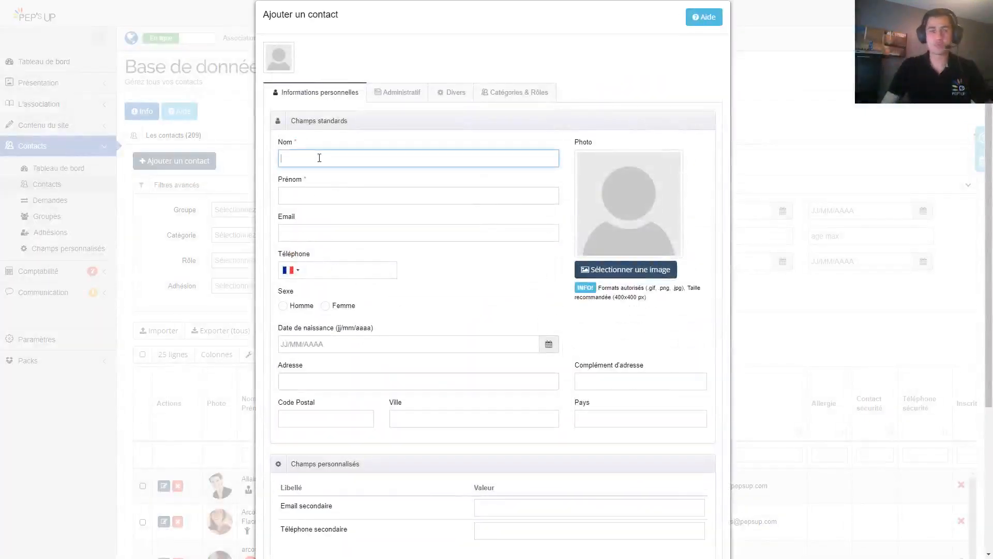
text(Nom)
key(Tab)
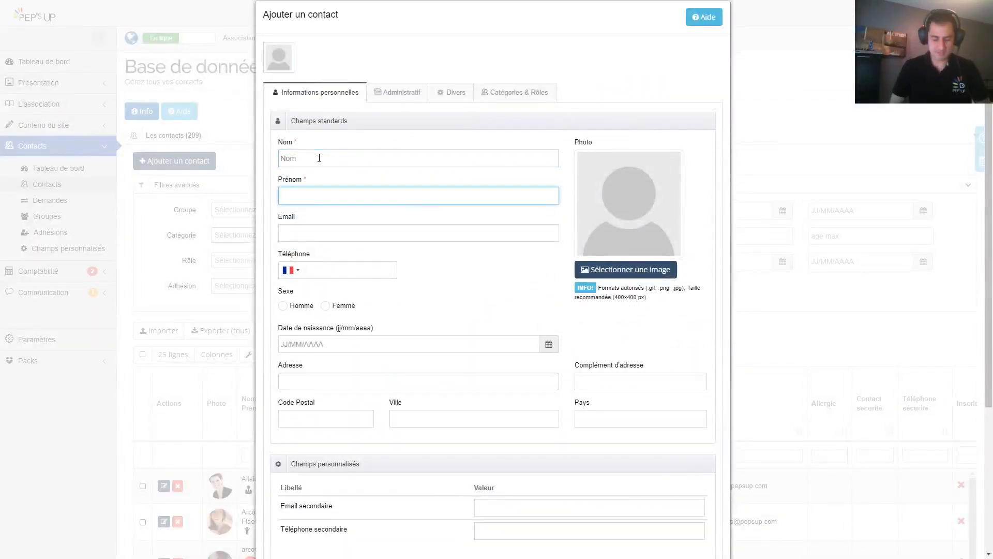
text(Prenom)
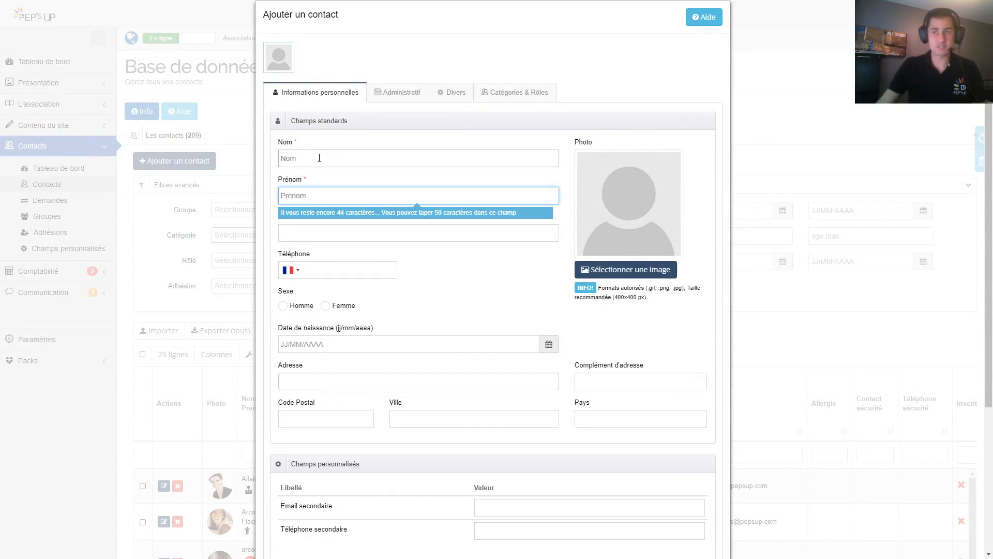
key(Tab)
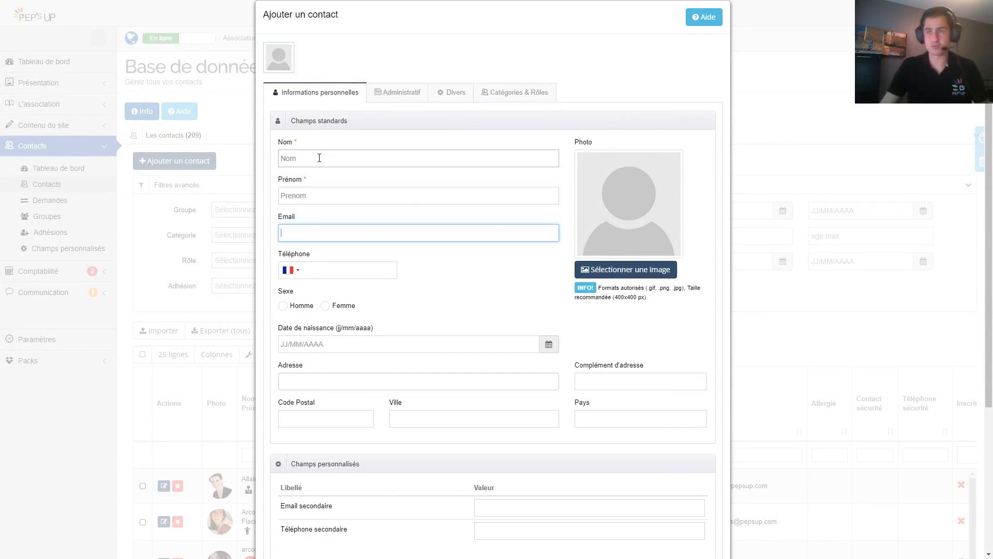
Assign the Membre du Bureau category to the new contact and save it.
click(413, 94)
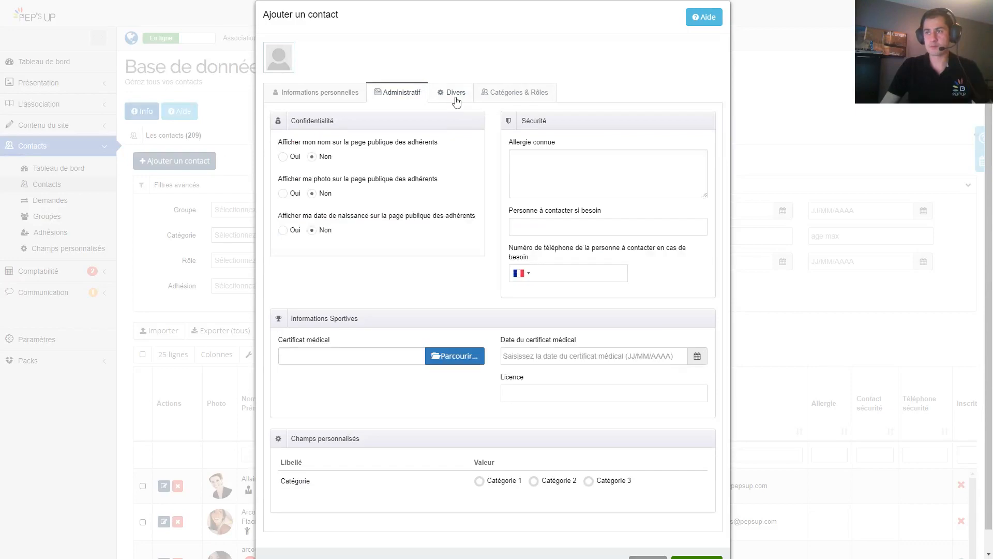
click(457, 99)
click(509, 101)
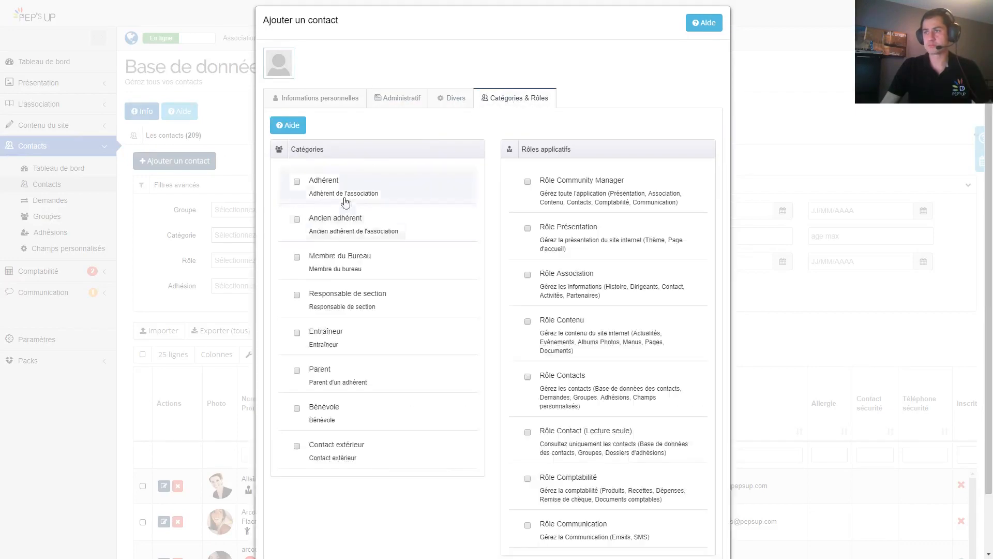
click(327, 261)
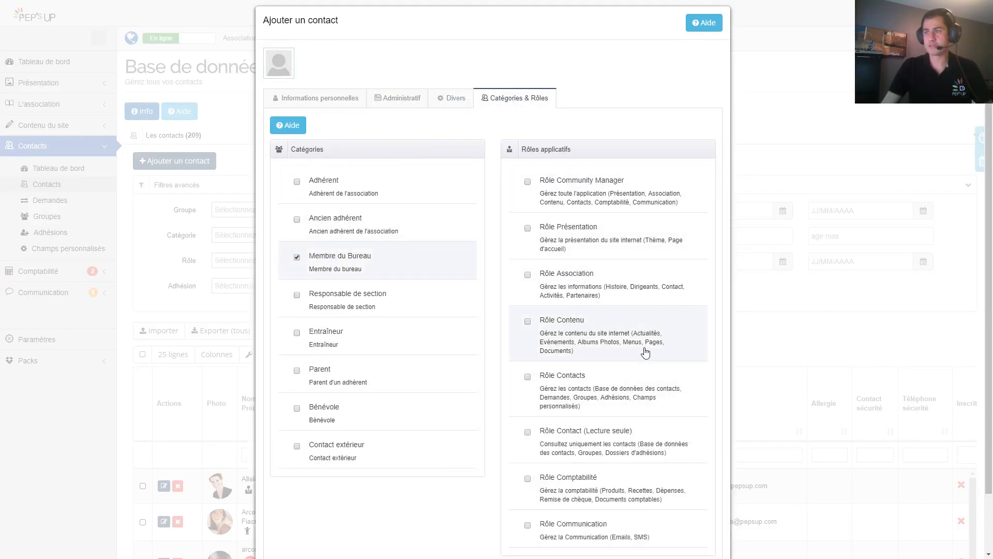
scroll(525, 321, down, 2)
click(697, 542)
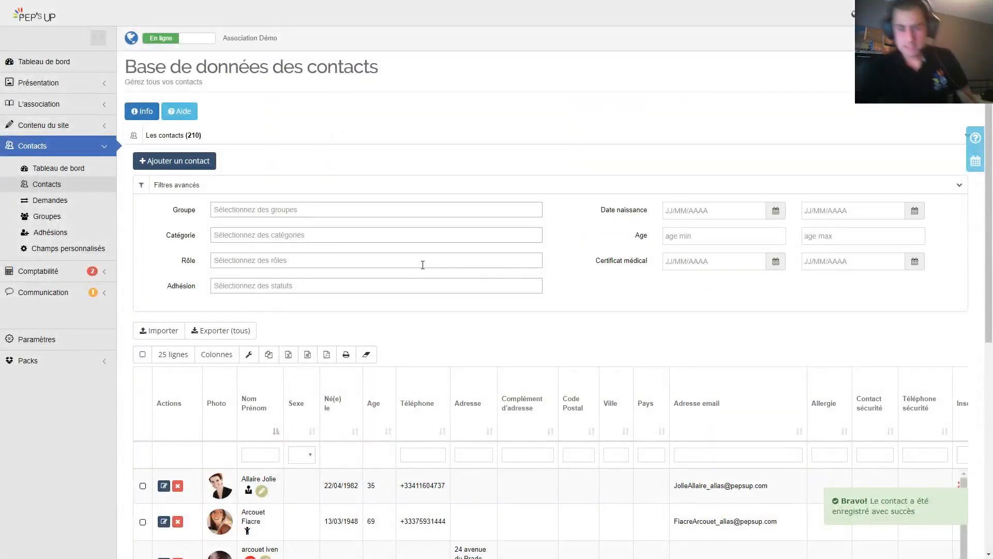
Read the instructions for importing contacts from a CSV file, and close them without importing.
scroll(334, 239, down, 2)
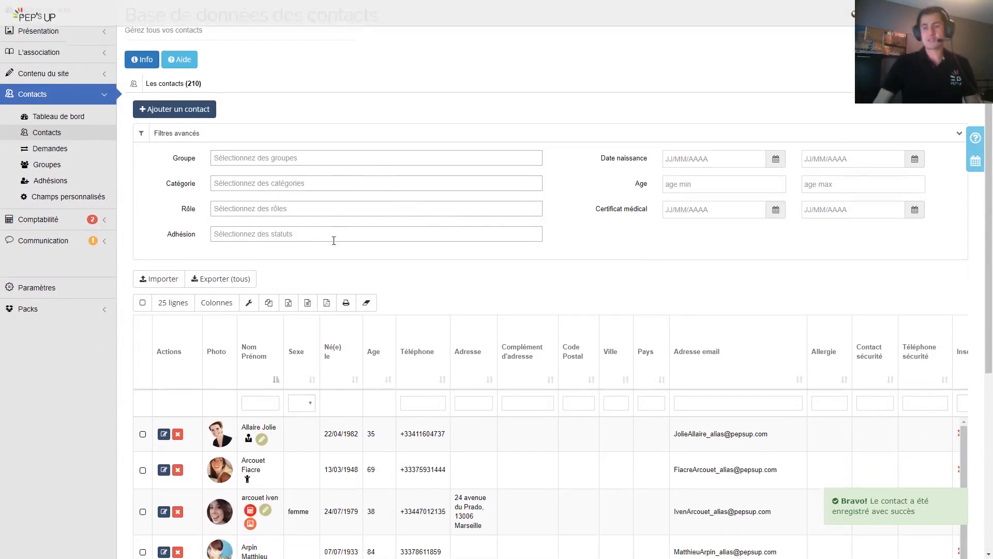
click(160, 227)
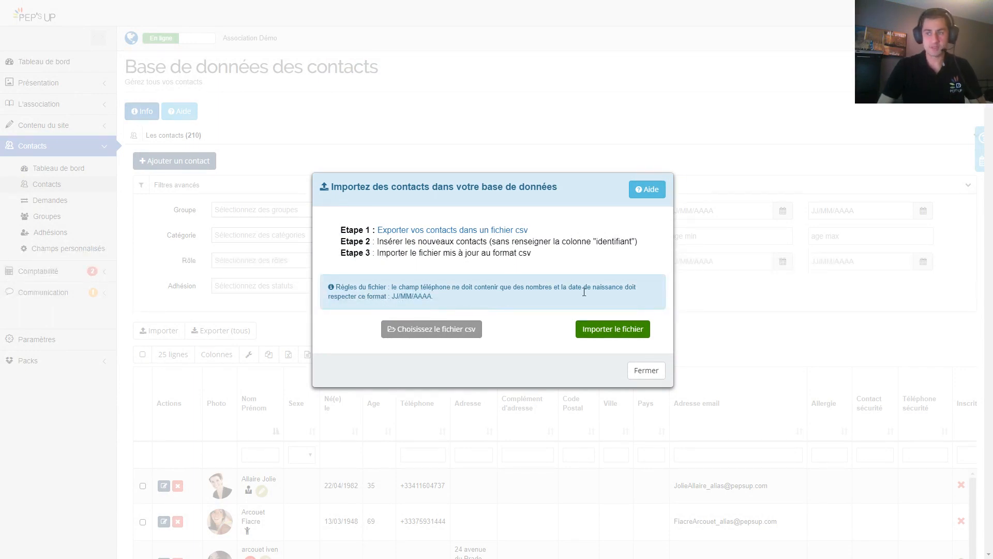
click(647, 370)
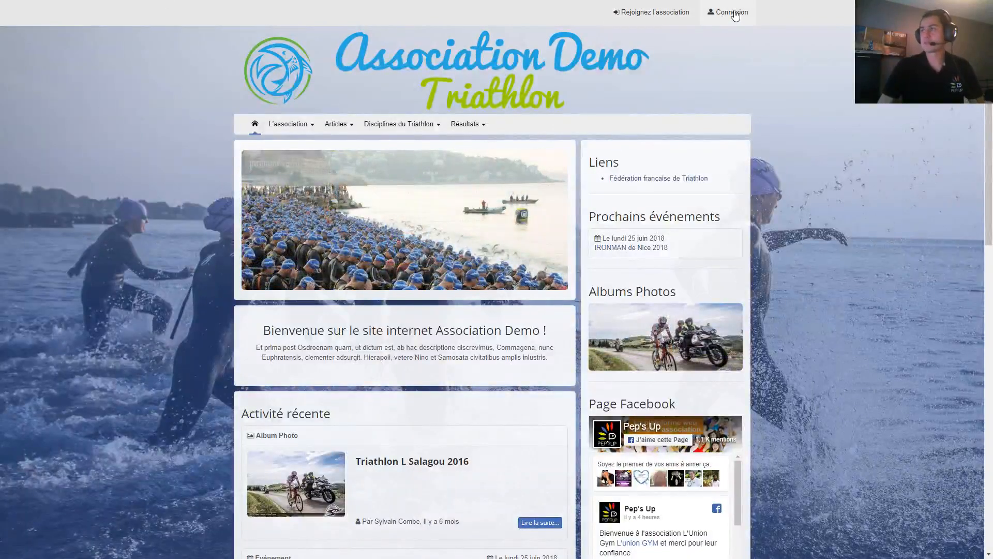
click(733, 15)
click(737, 15)
click(715, 169)
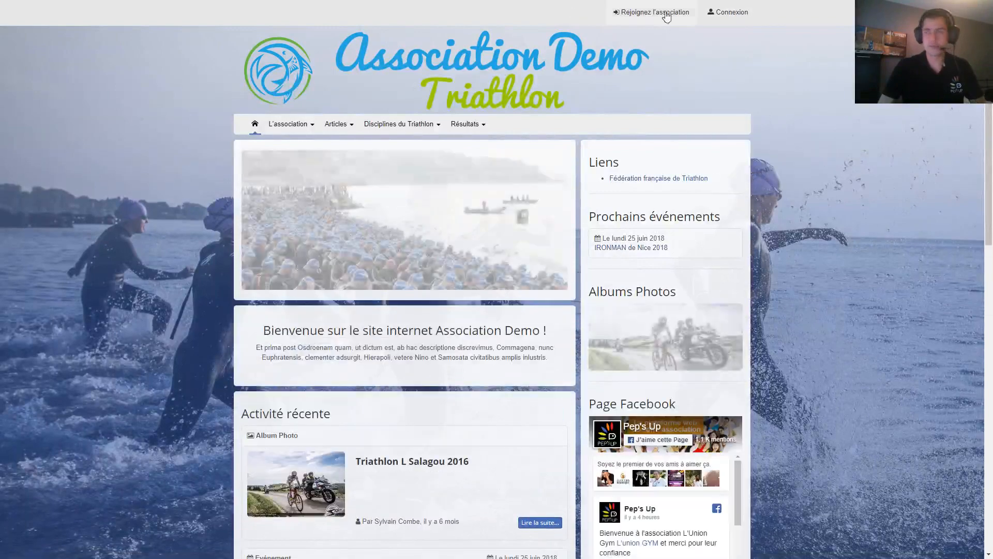
Open the public request form for board members, coaches or others joining the association and examine its fields.
click(668, 11)
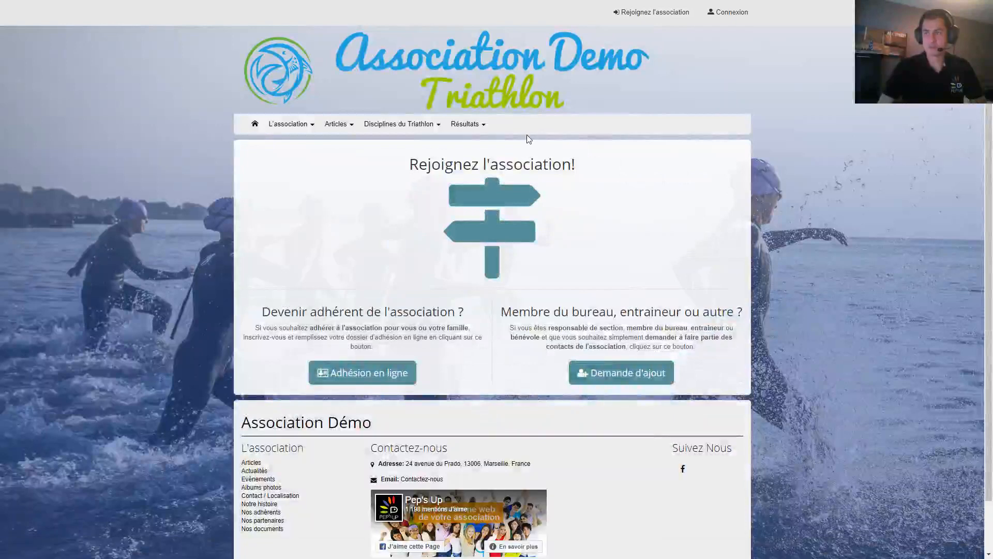
click(634, 375)
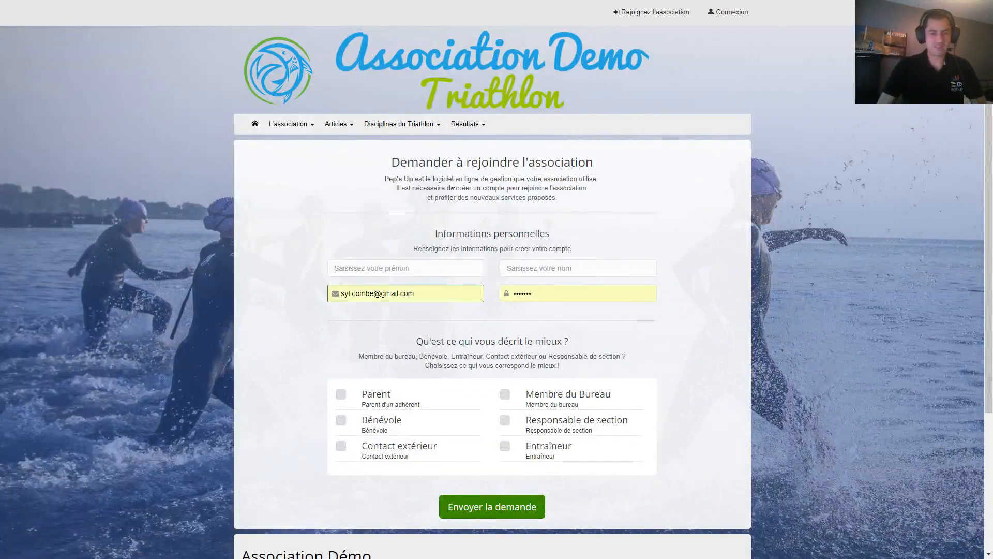
scroll(489, 352, down, 1)
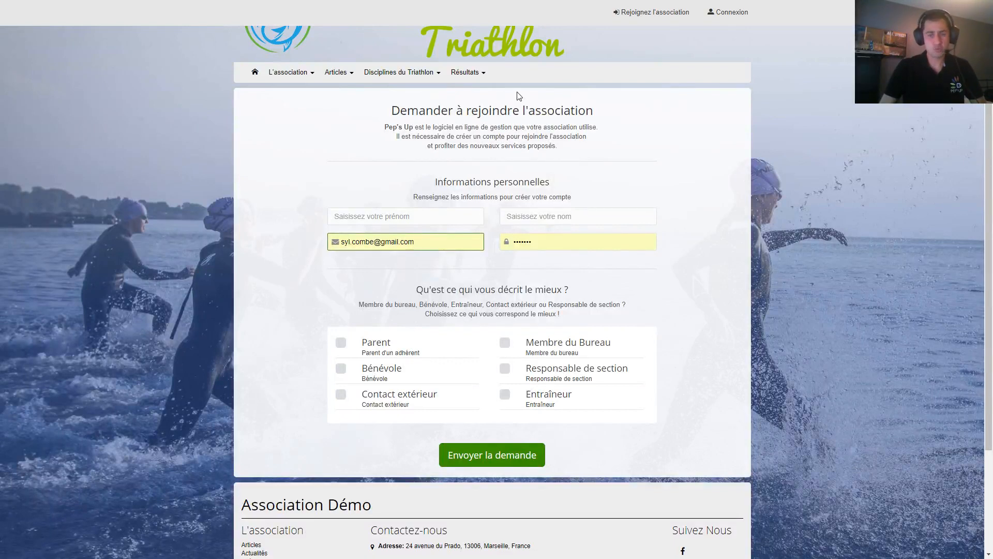
scroll(567, 183, up, 1)
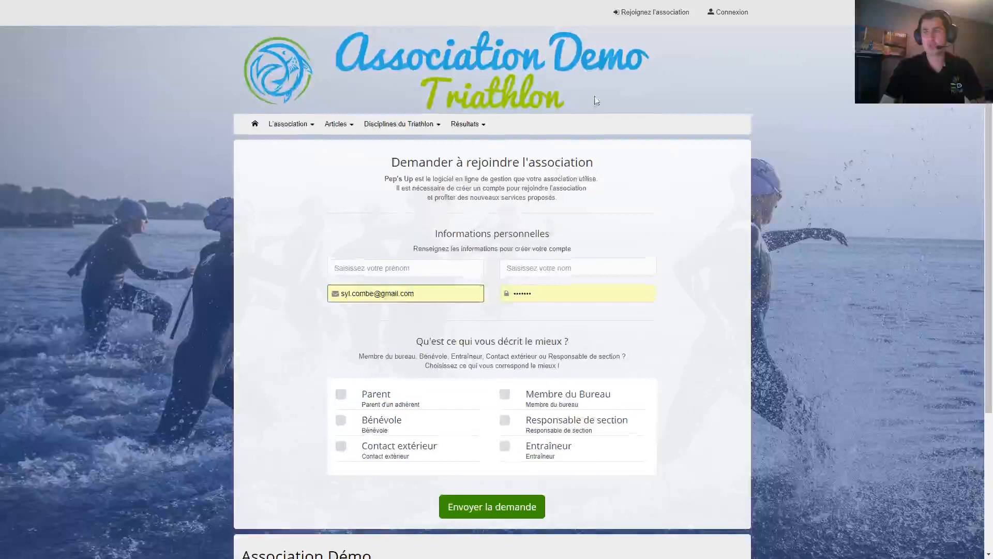
Open the online membership page from the join page and log in with the saved credentials to start a membership file.
click(653, 11)
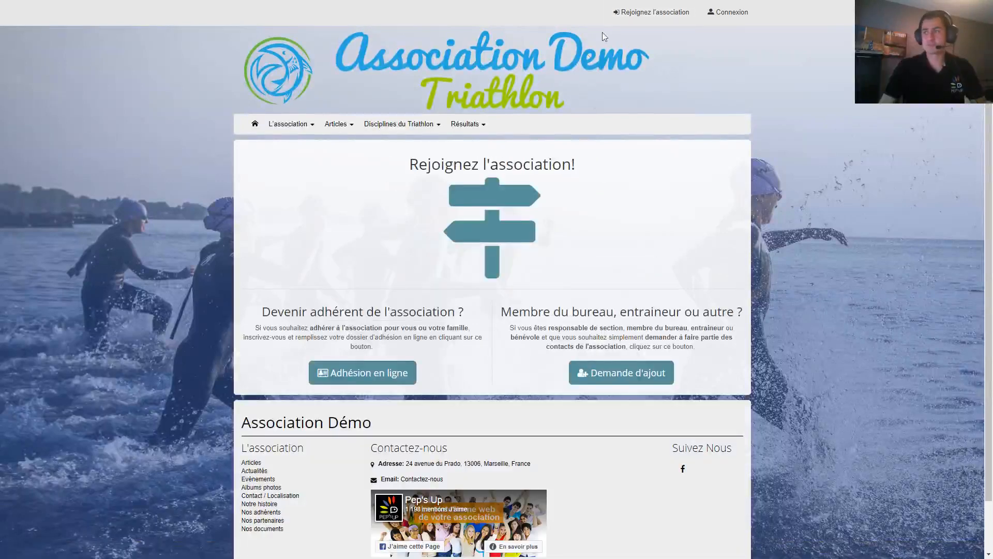
click(467, 124)
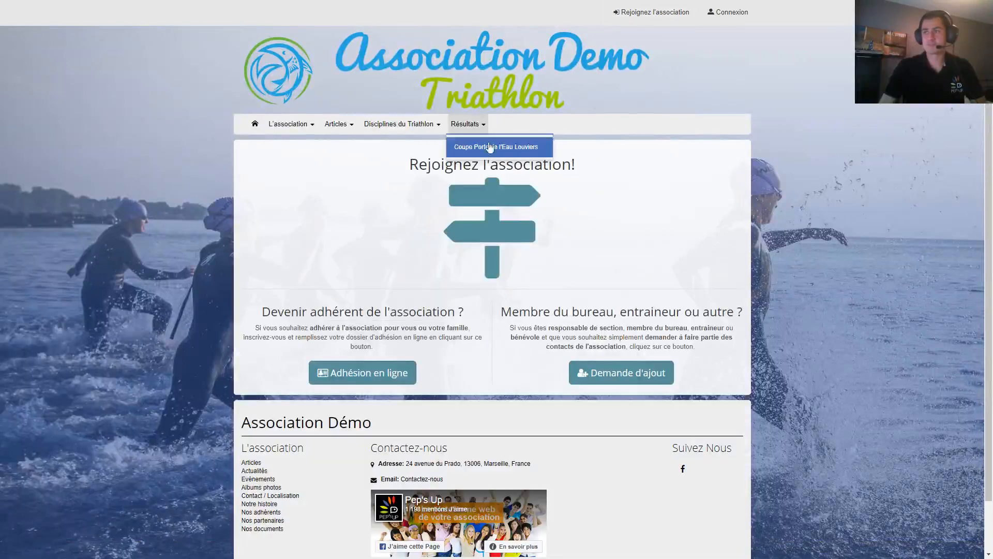
click(373, 371)
scroll(465, 256, down, 3)
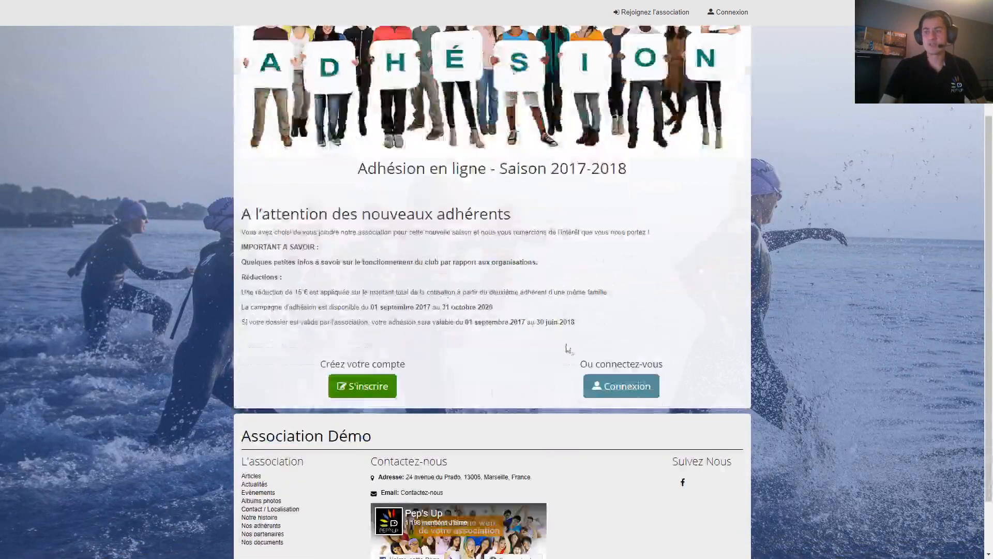
click(627, 394)
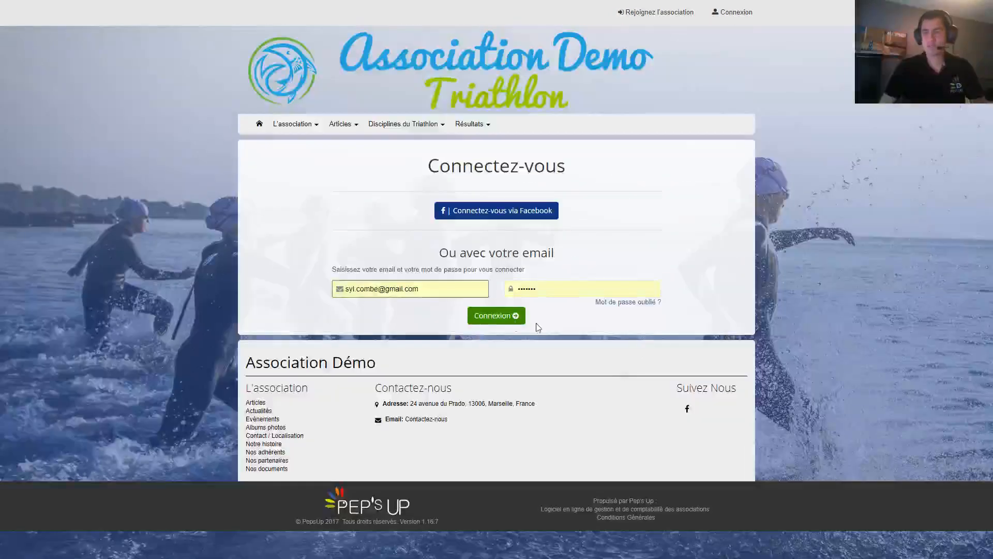
click(501, 316)
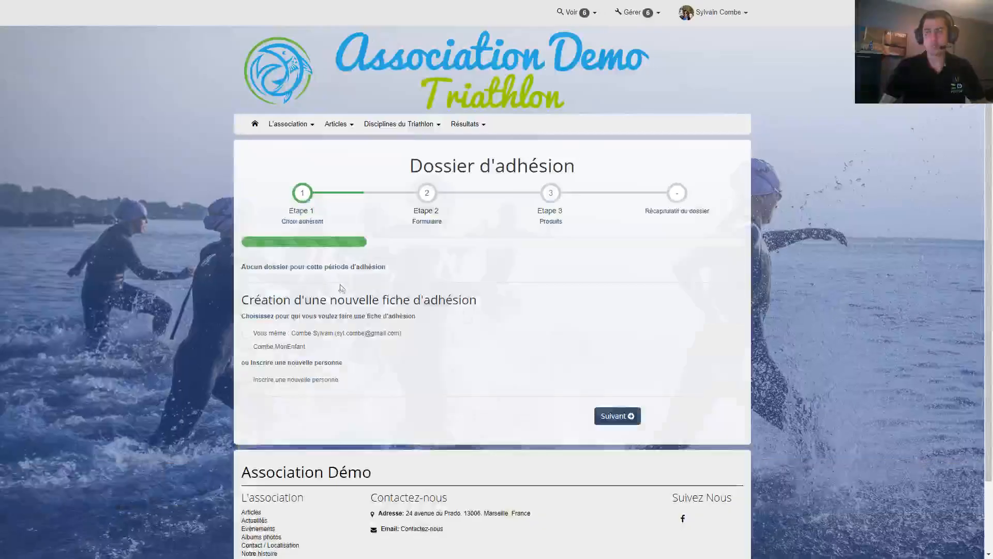
Start a membership file for the logged-in member and examine the form's fields down to the additional information.
click(282, 335)
click(618, 416)
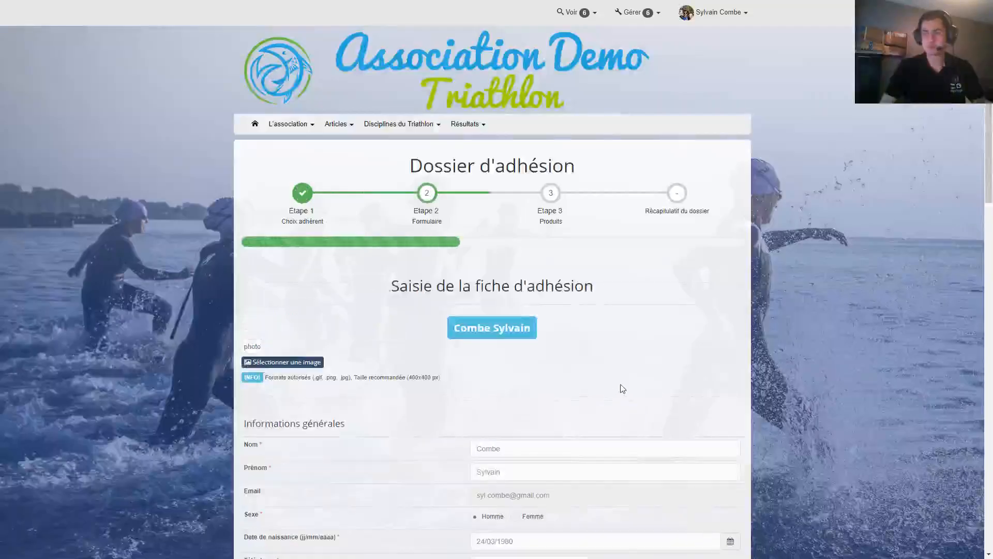
scroll(512, 224, down, 5)
scroll(512, 224, down, 15)
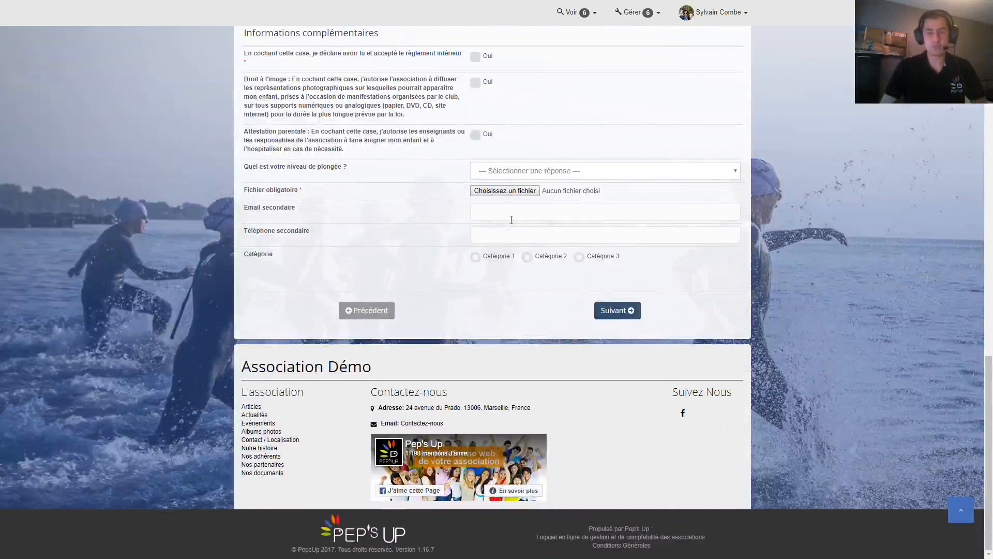
scroll(511, 219, up, 20)
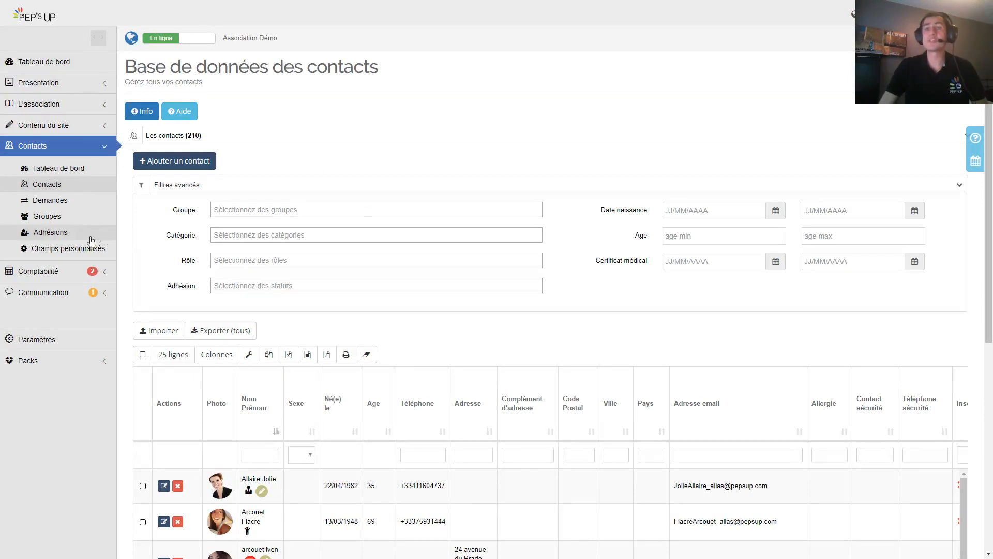
Add a custom contact field from the Niveau de pratique drop-down template, keeping it visible in the contact database, and save it.
click(83, 249)
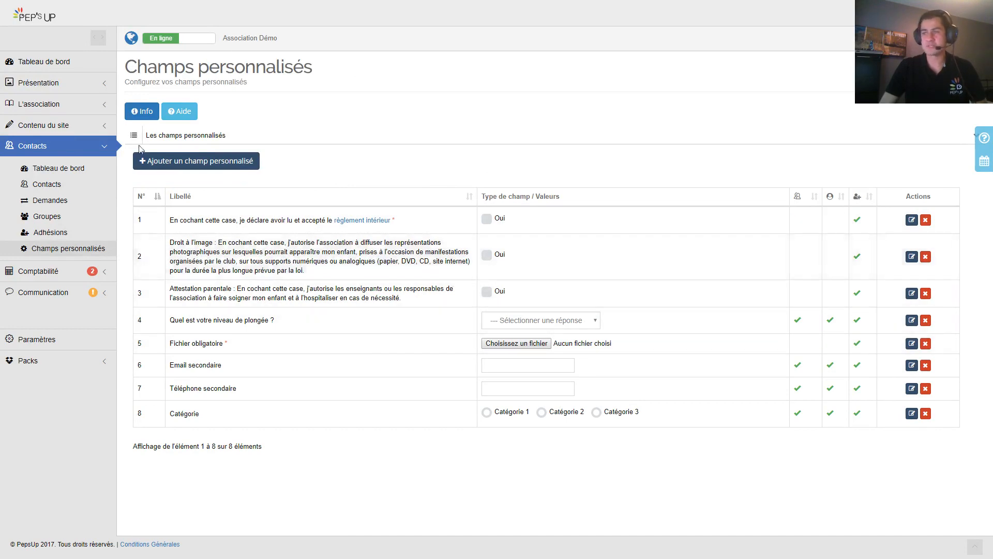
click(240, 162)
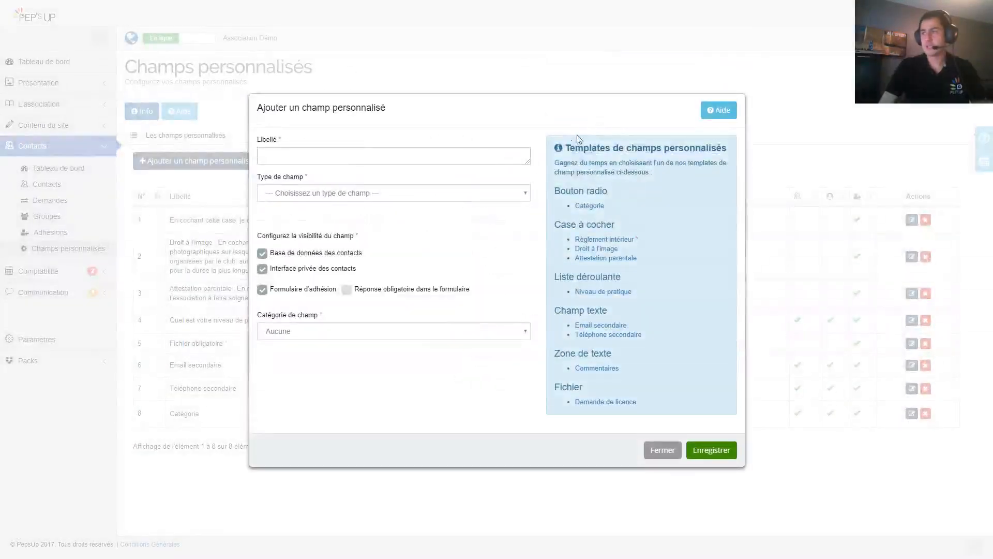
click(625, 299)
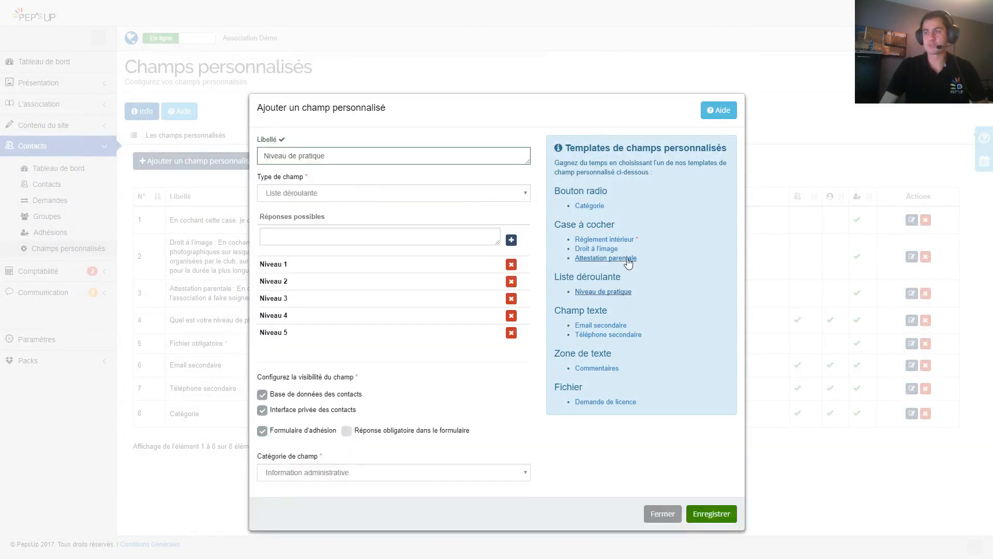
triple_click(347, 158)
click(348, 196)
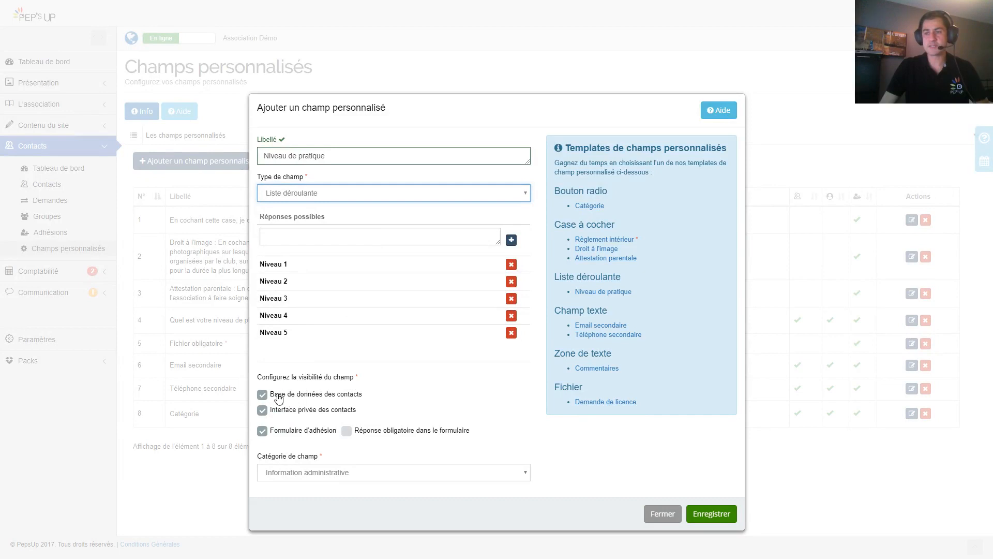
drag(274, 394, 344, 394)
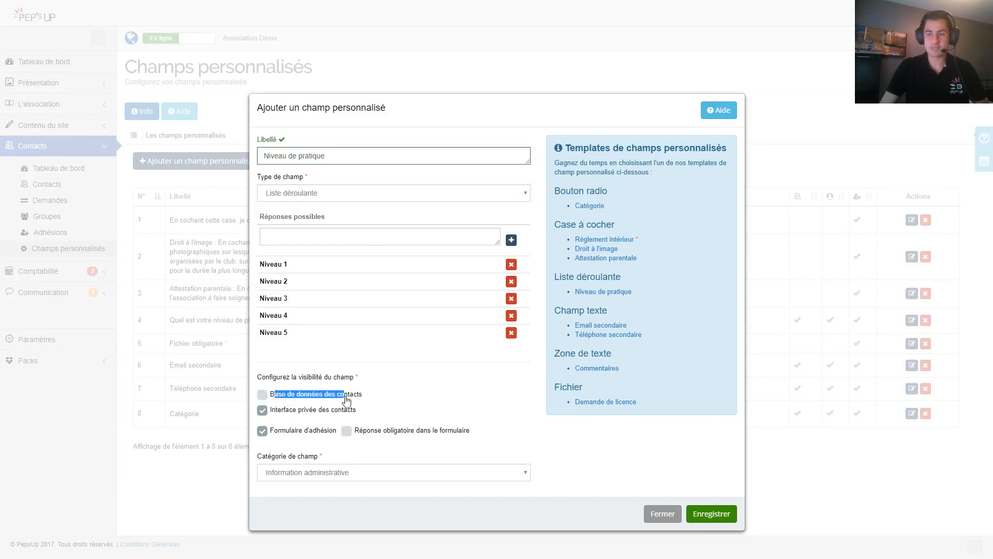
click(263, 394)
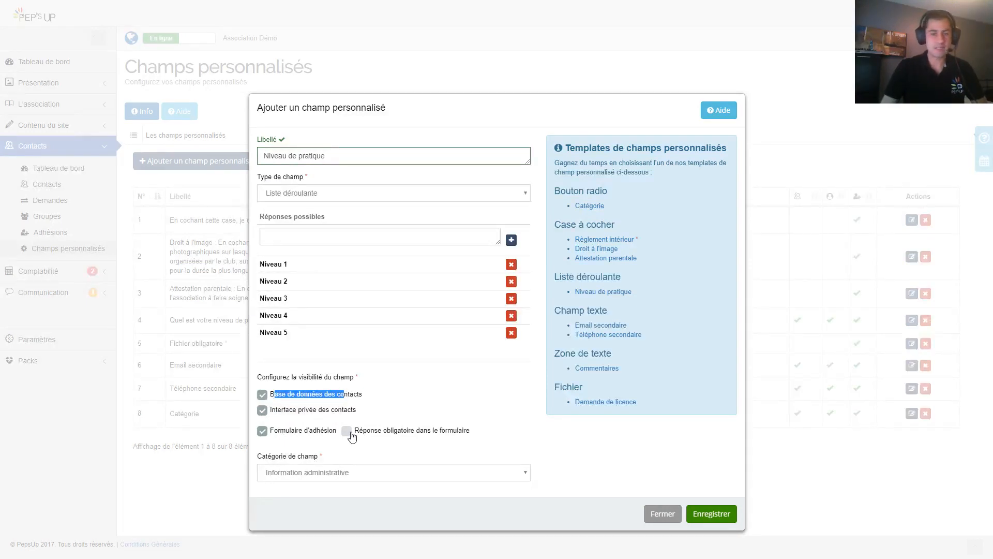
click(712, 514)
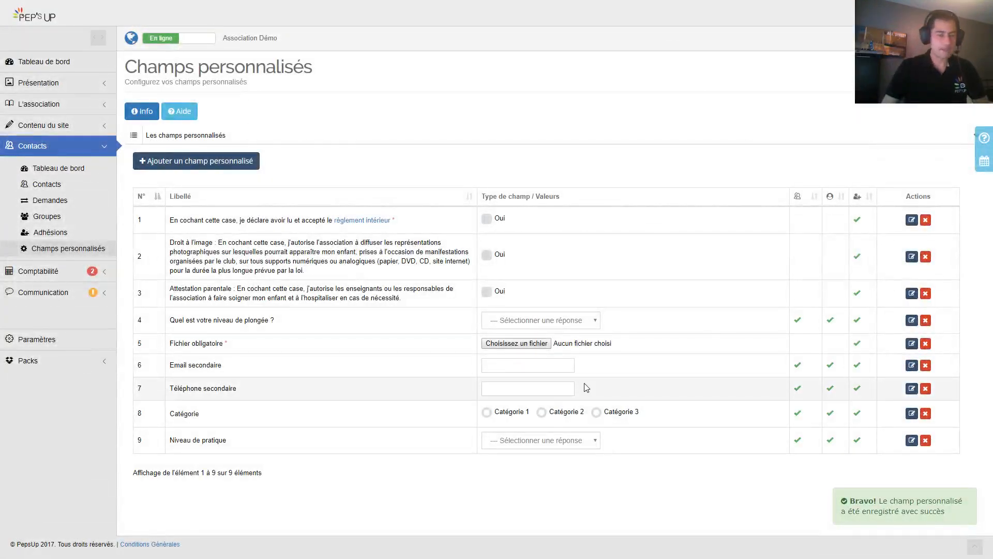
Return to the association's contact database.
click(68, 185)
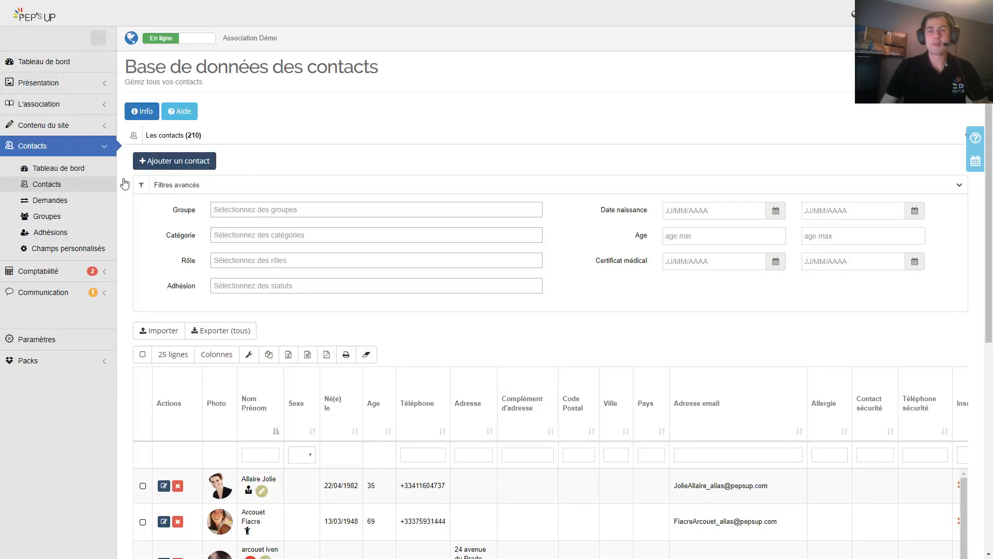
scroll(332, 306, down, 3)
scroll(332, 305, up, 3)
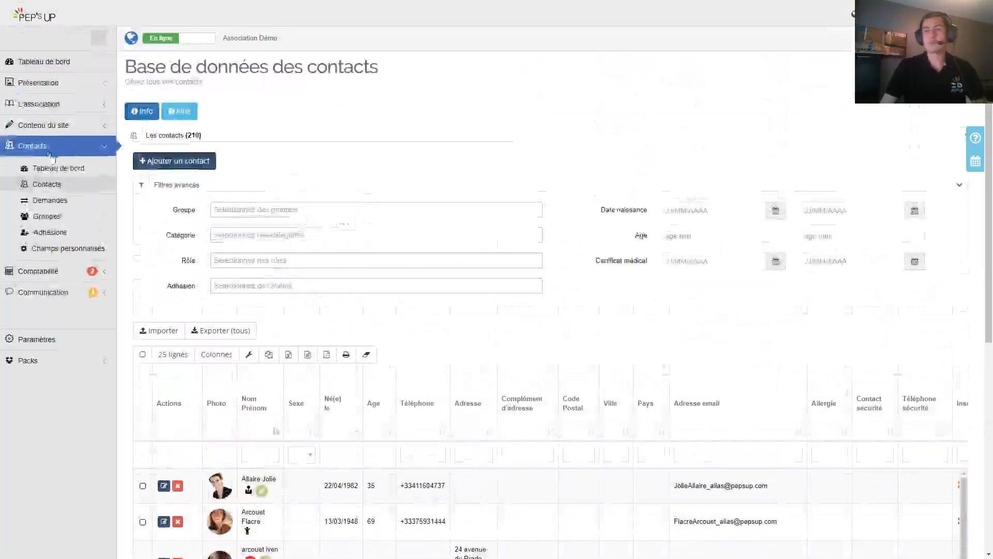
click(44, 149)
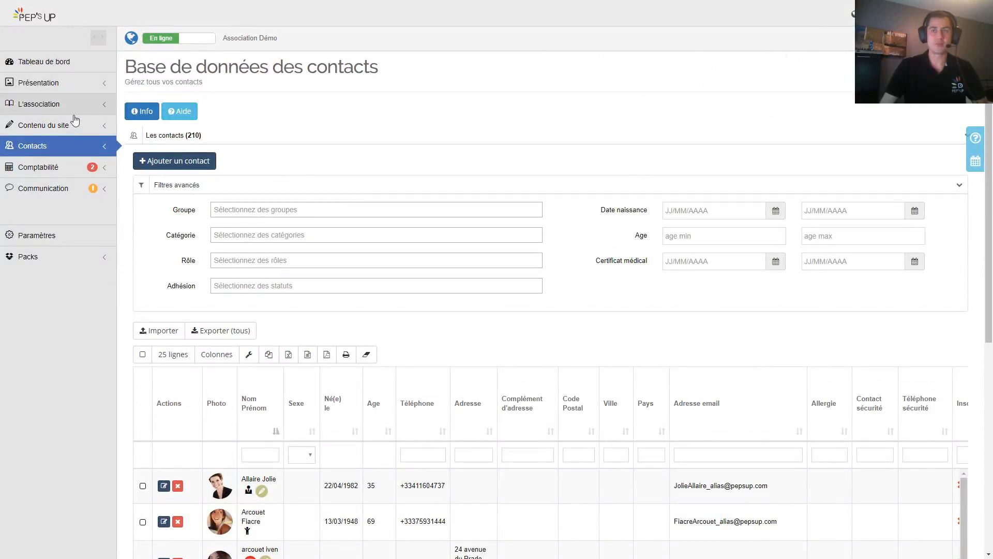
click(55, 150)
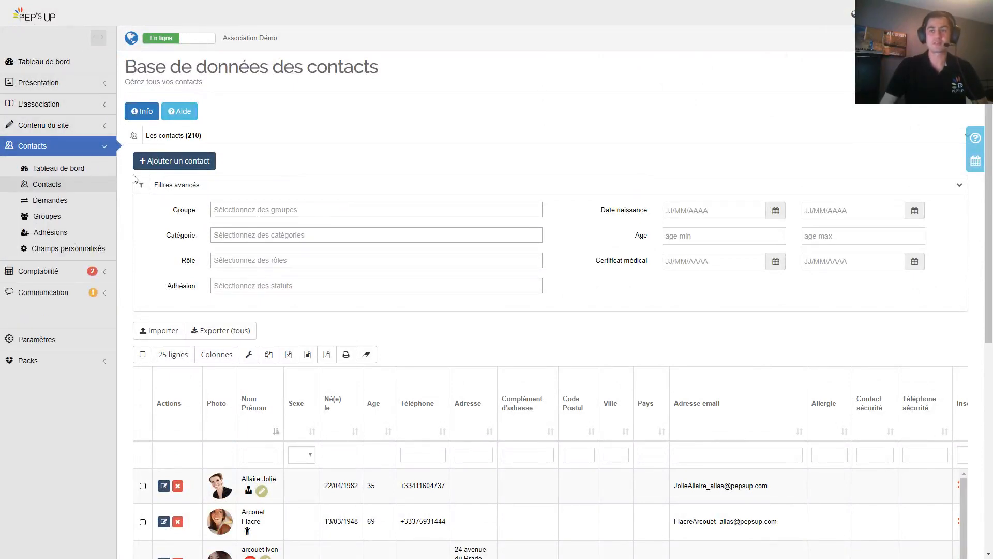
Assign the Rôle Contacts application role to the first contact in the list and save the record.
scroll(235, 260, down, 3)
scroll(235, 260, down, 2)
click(164, 228)
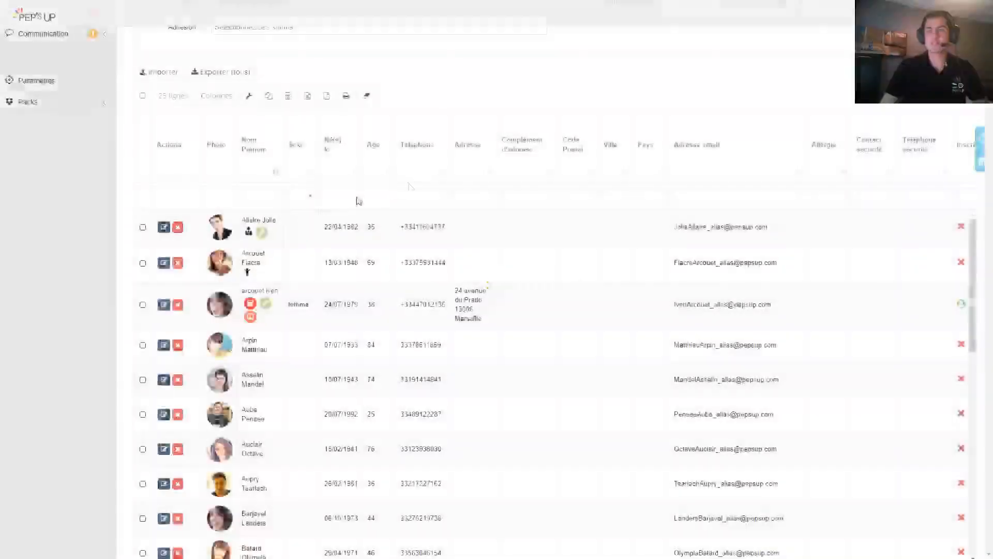
click(520, 97)
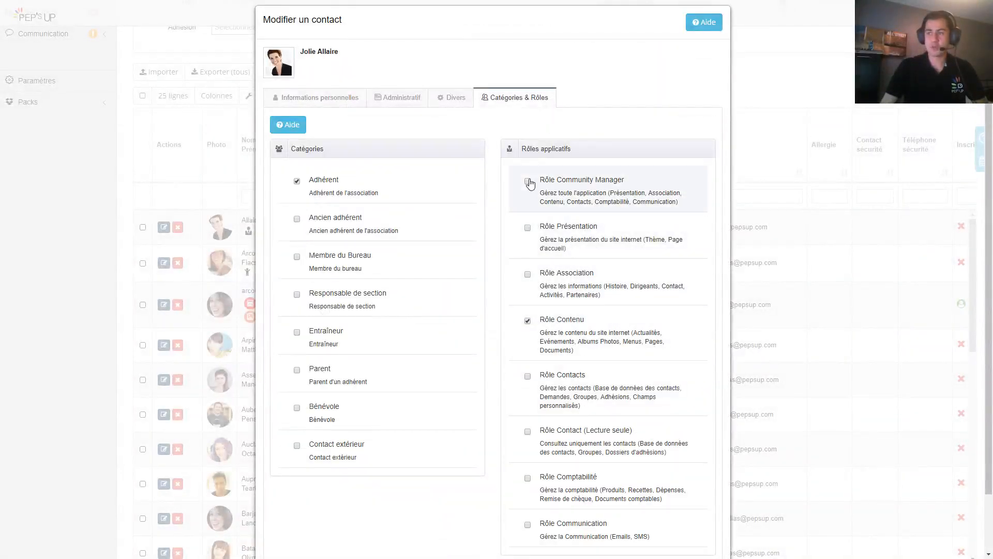
scroll(556, 277, down, 1)
click(564, 322)
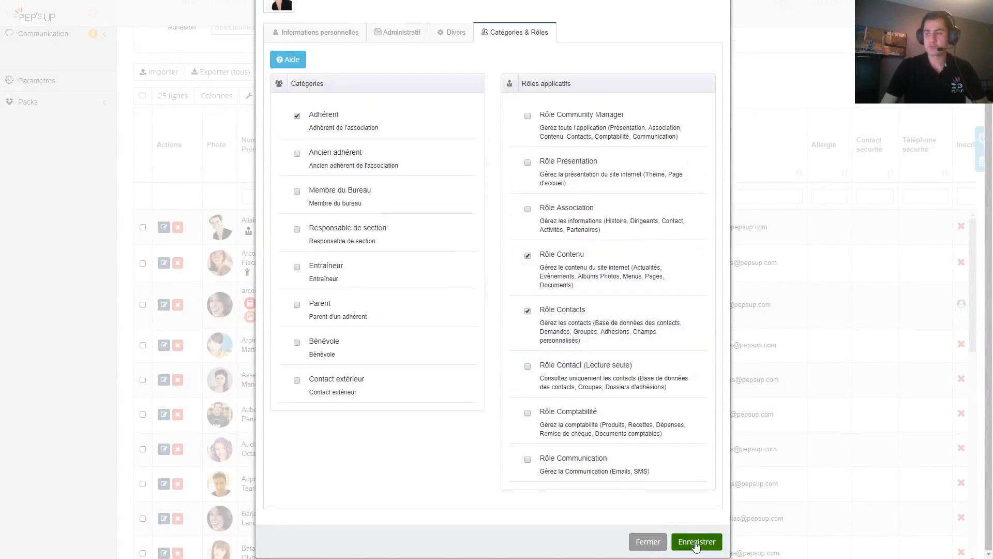
click(693, 540)
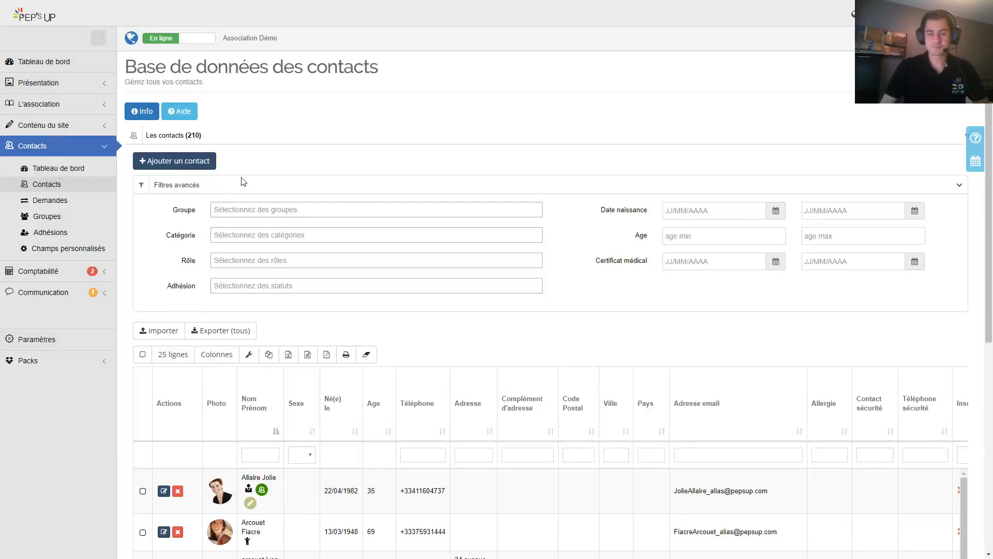
Examine the custom fields and links to managed contacts in the first contact's record, and close it without saving.
scroll(243, 177, down, 5)
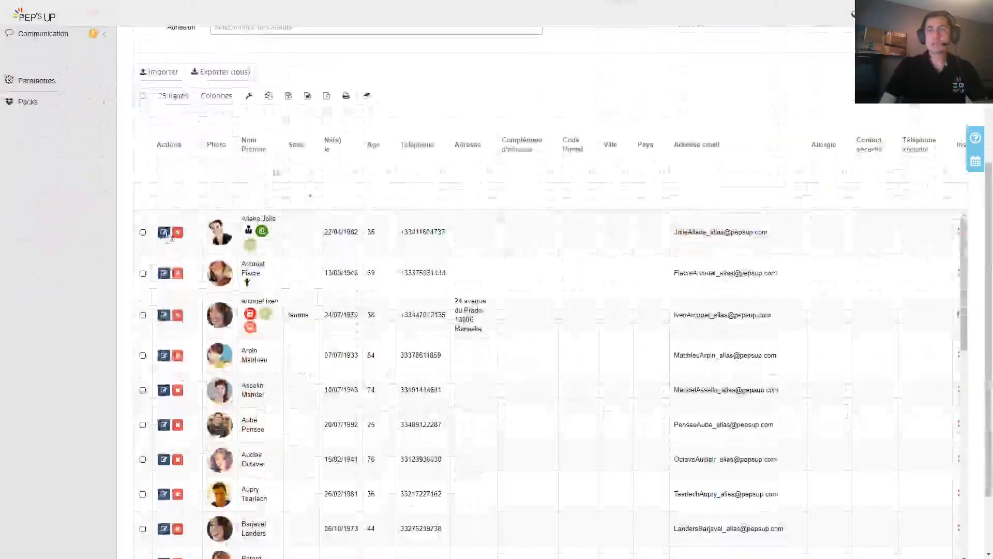
click(164, 234)
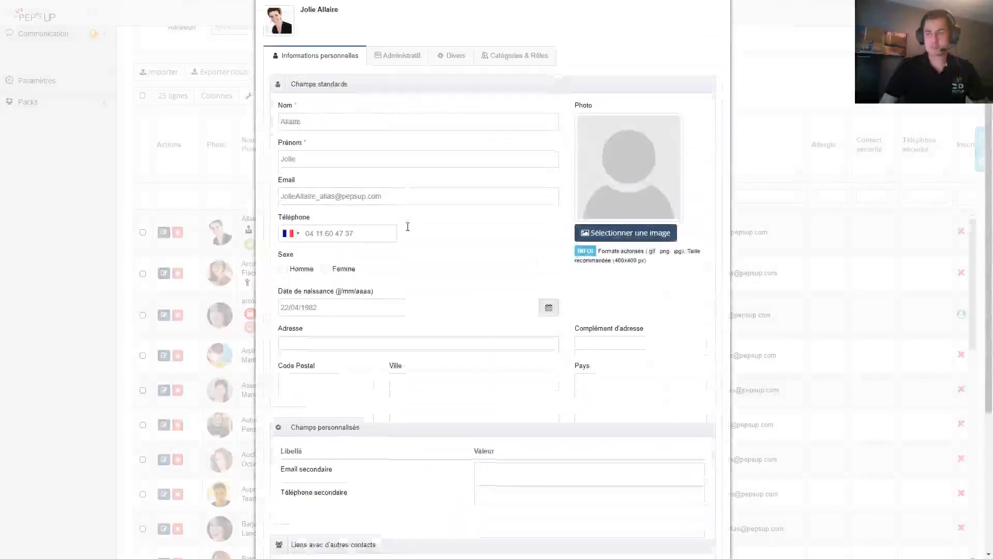
scroll(386, 267, down, 3)
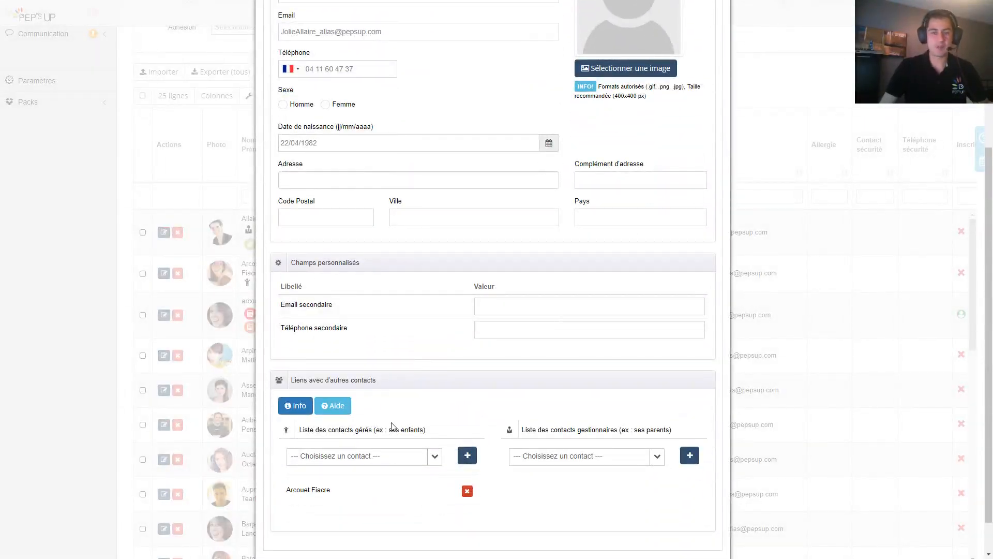
scroll(403, 388, down, 1)
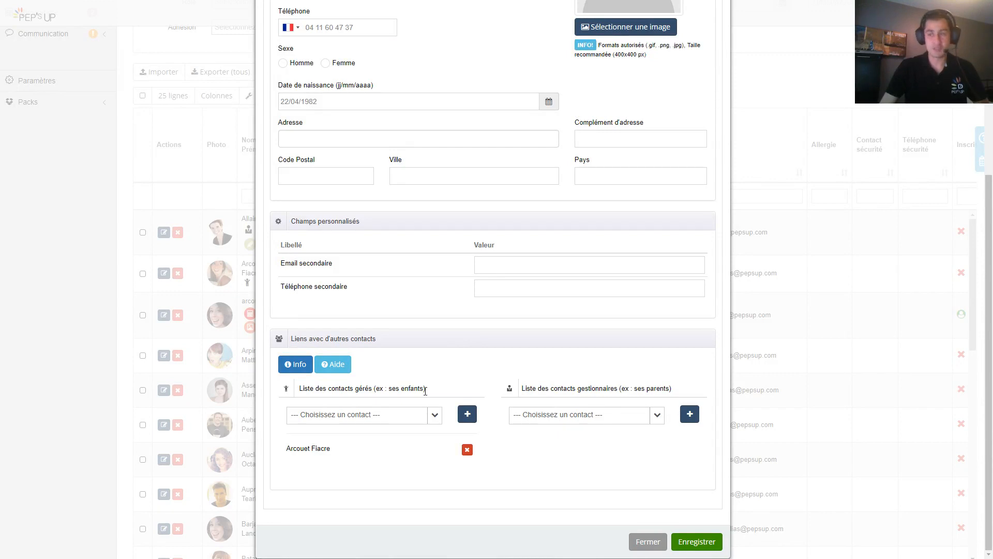
click(644, 541)
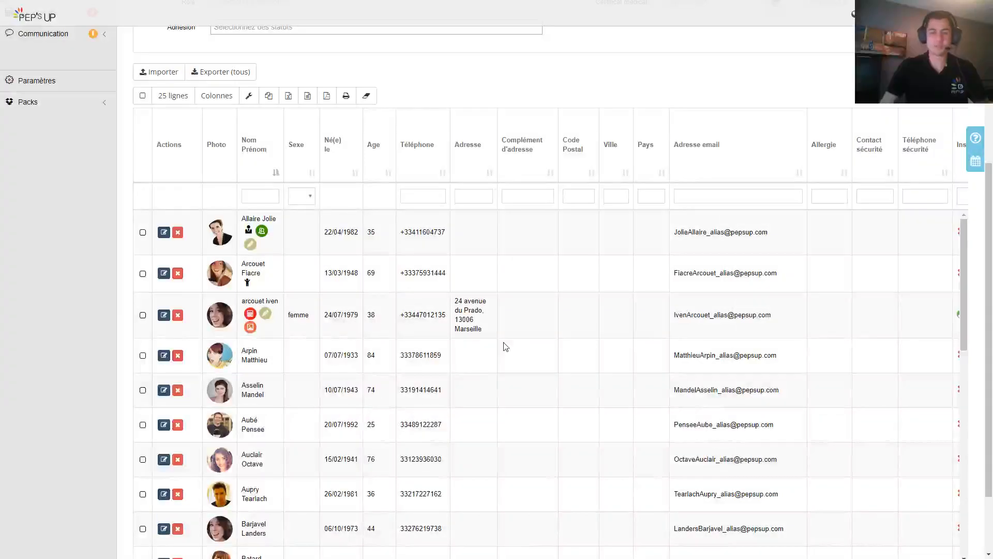
Filter the contact list by the name "Nom" and clear that name filter.
scroll(505, 347, up, 5)
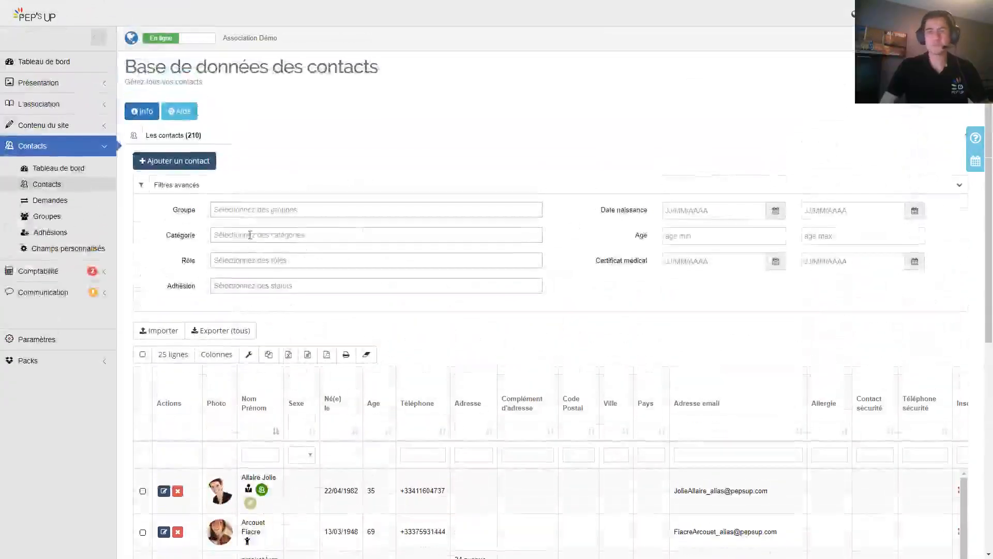
scroll(259, 229, down, 3)
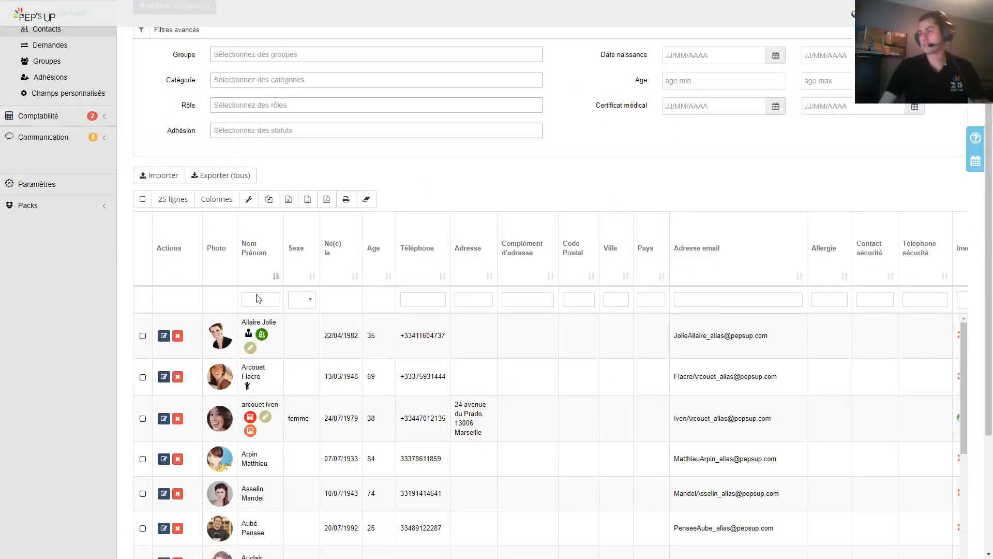
click(260, 300)
text(Nom)
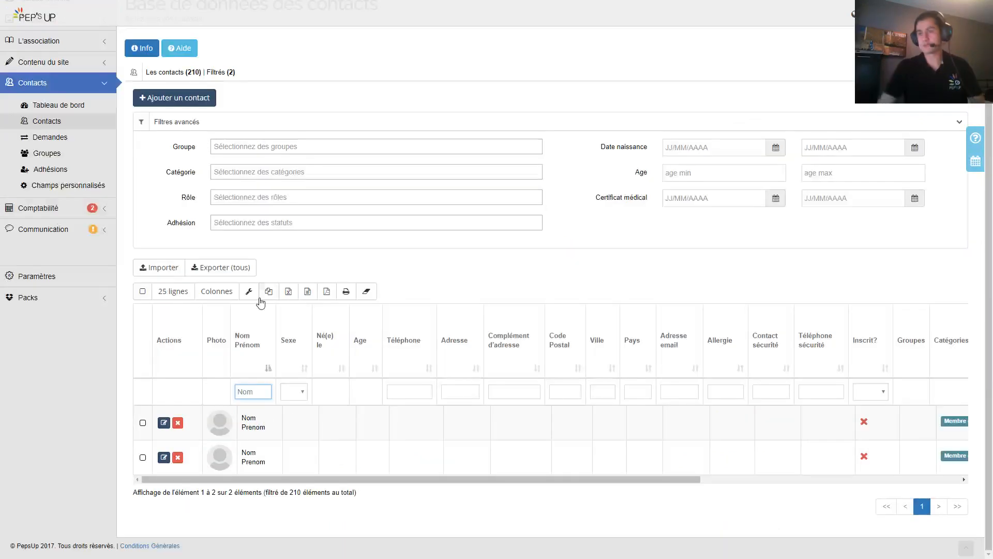
scroll(274, 414, up, 1)
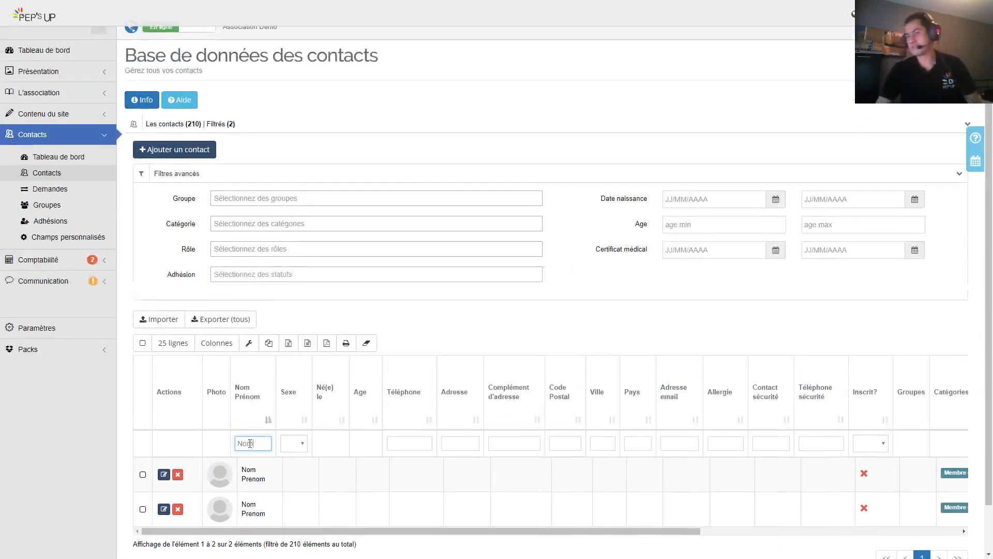
double_click(257, 433)
key(BackSpace)
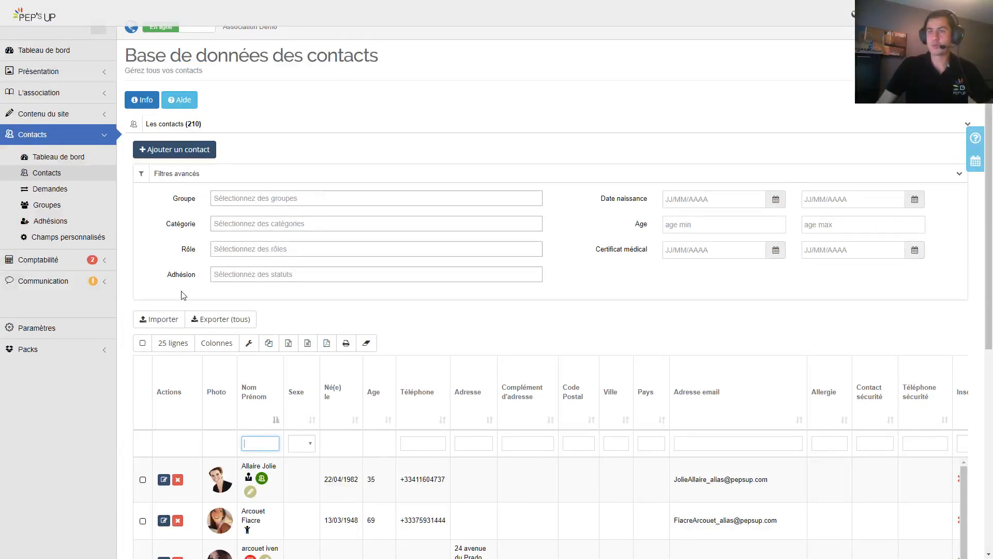
Filter the contacts by age, with a minimum of 20 and a maximum of 35.
click(332, 278)
click(684, 296)
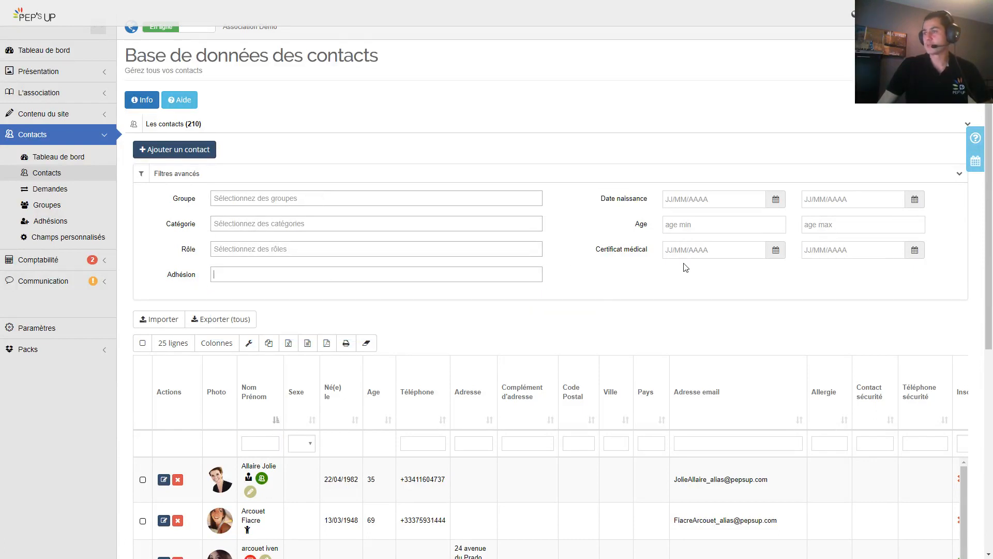
click(700, 227)
text(20)
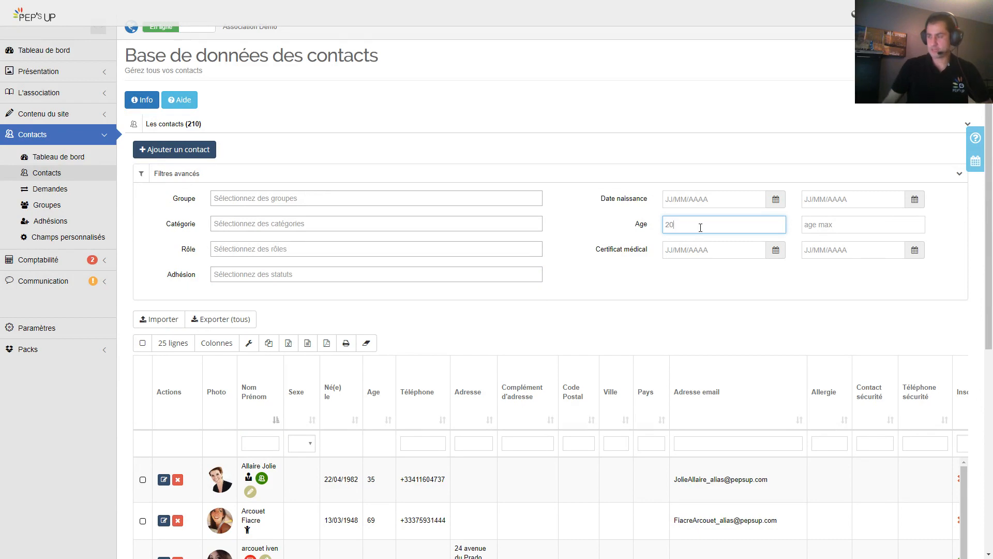
key(Tab)
text(35)
key(Tab)
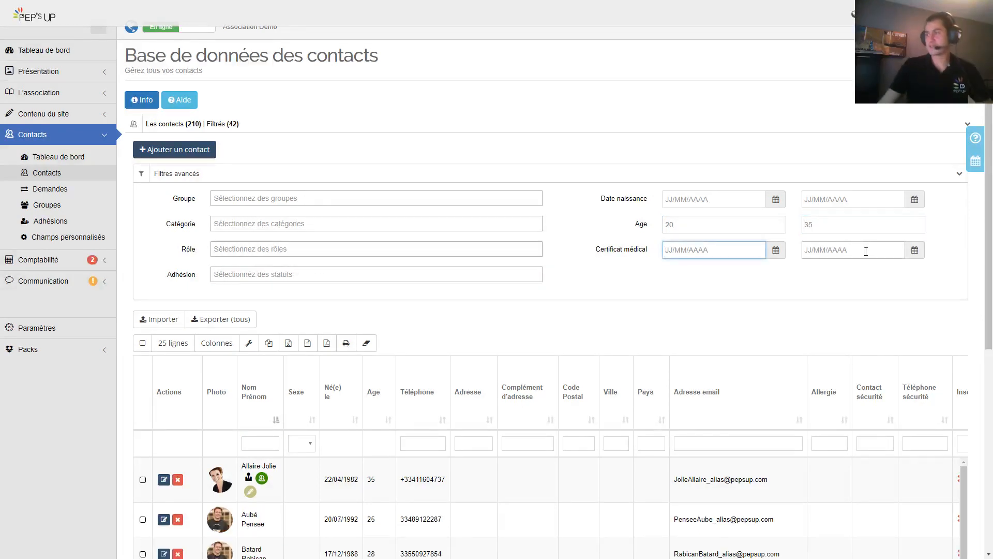
Look through the age-filtered contact list and check the number of filtered contacts.
scroll(705, 328, down, 10)
scroll(369, 374, down, 6)
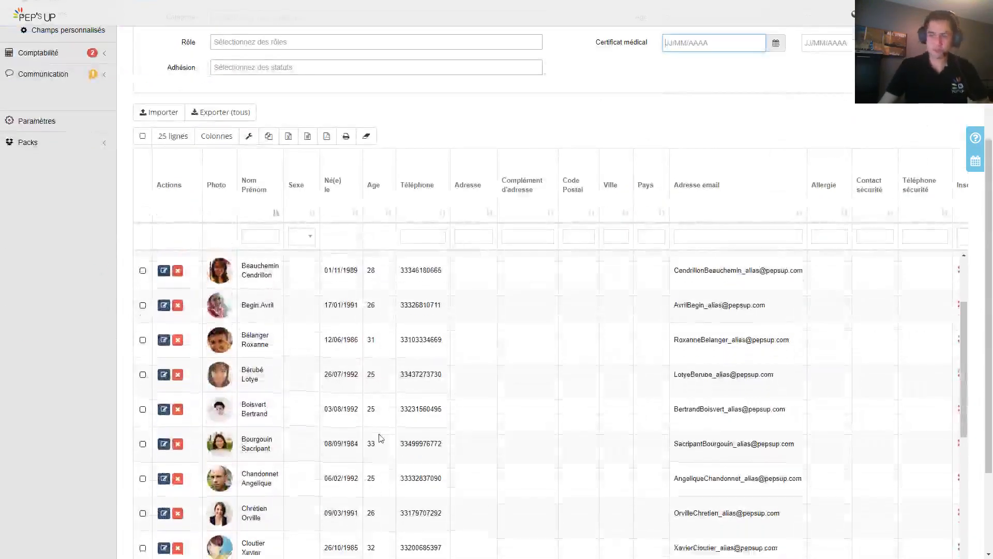
scroll(376, 449, down, 3)
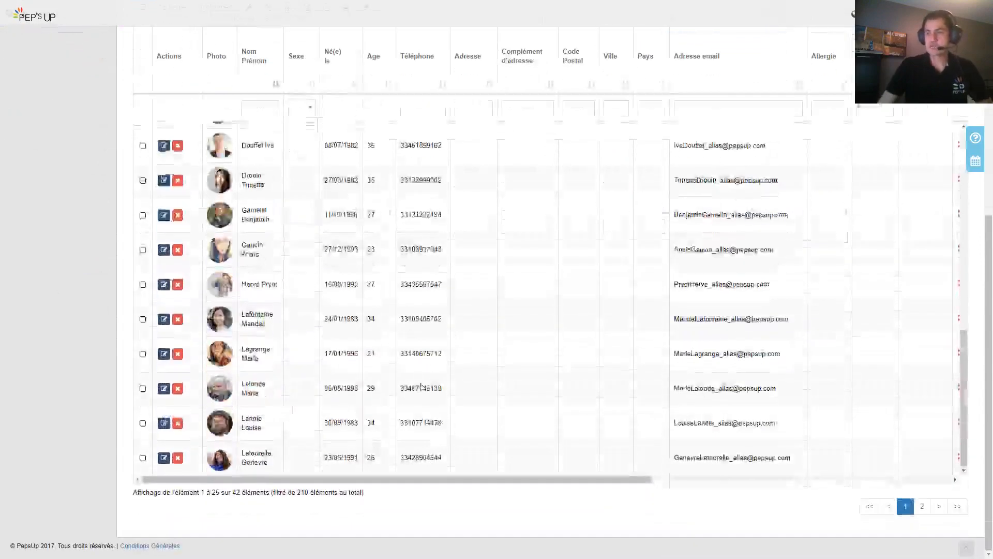
scroll(514, 342, up, 15)
scroll(600, 171, down, 3)
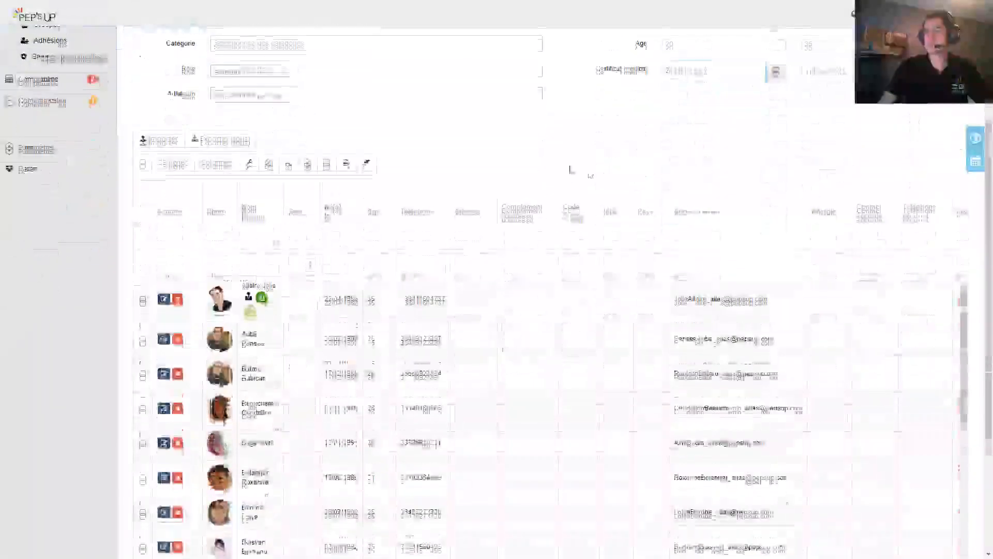
scroll(570, 171, up, 4)
drag(246, 141, 208, 136)
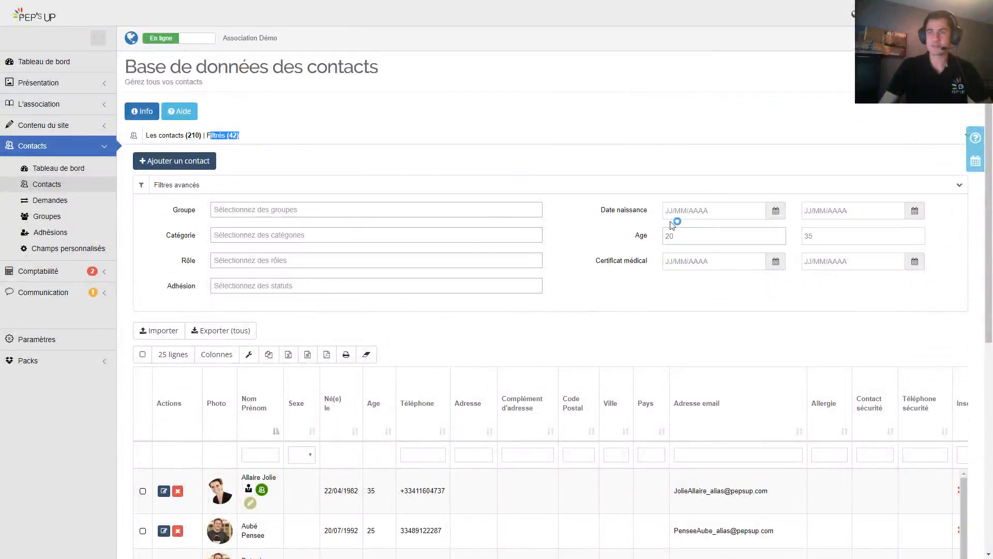
Select all contacts on the current page of the age-filtered list and open the rows-per-page choices.
scroll(538, 266, down, 3)
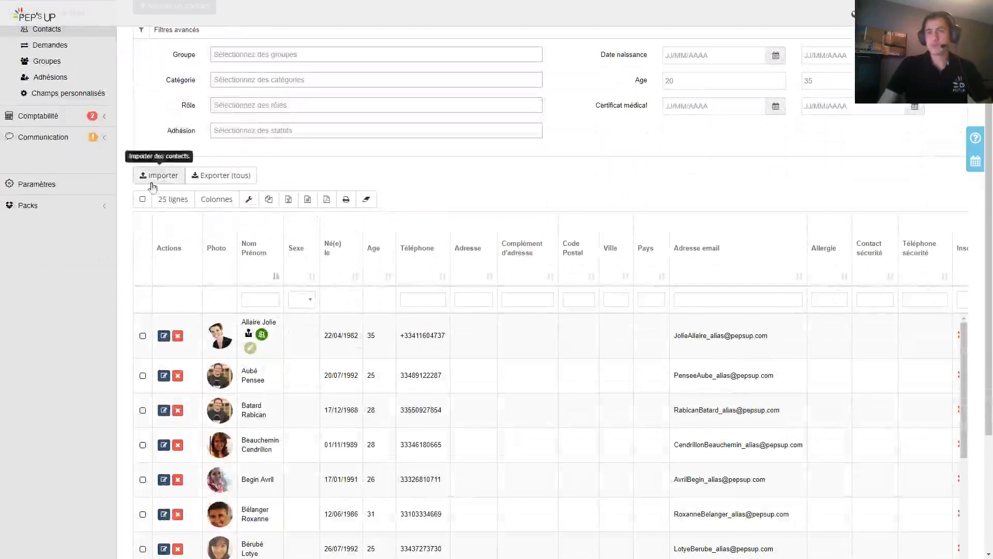
click(143, 199)
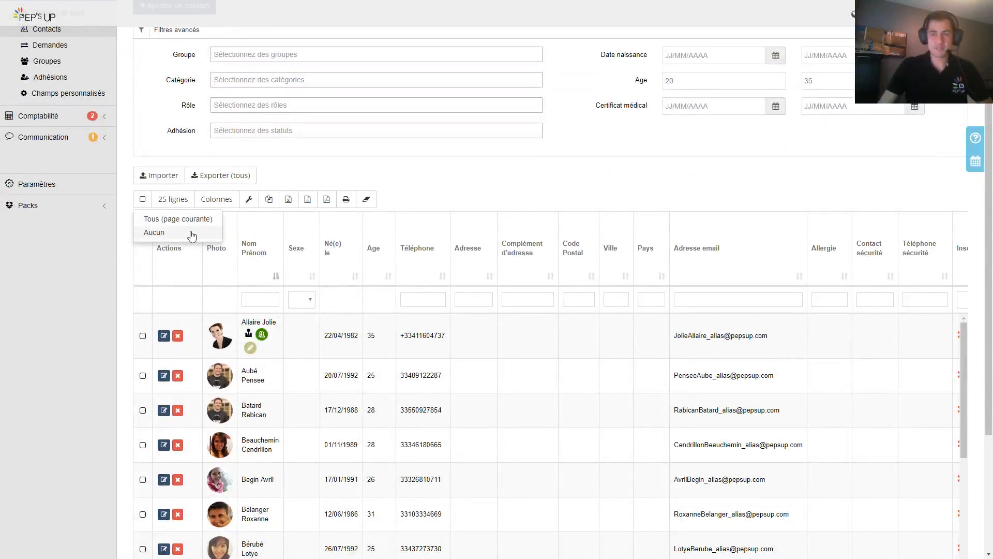
click(178, 219)
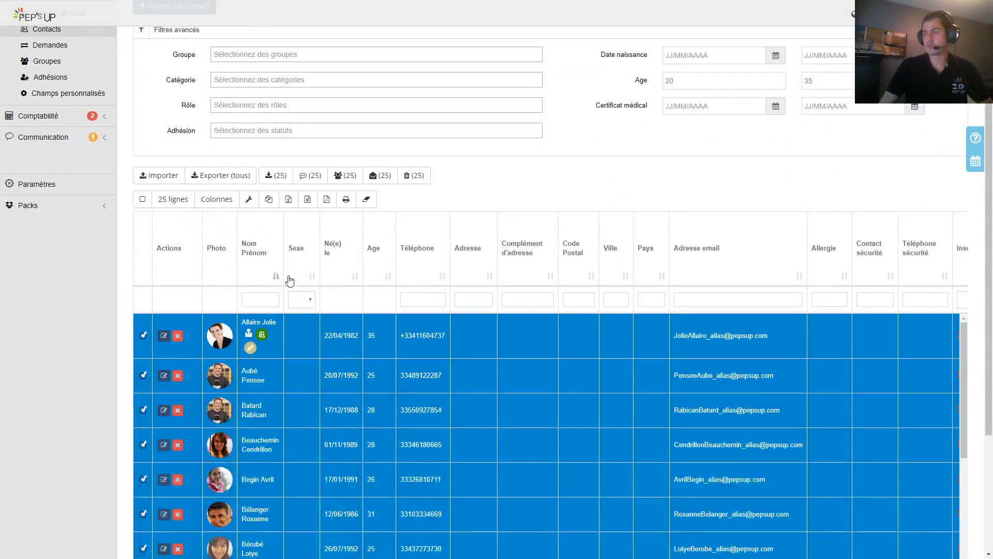
click(179, 201)
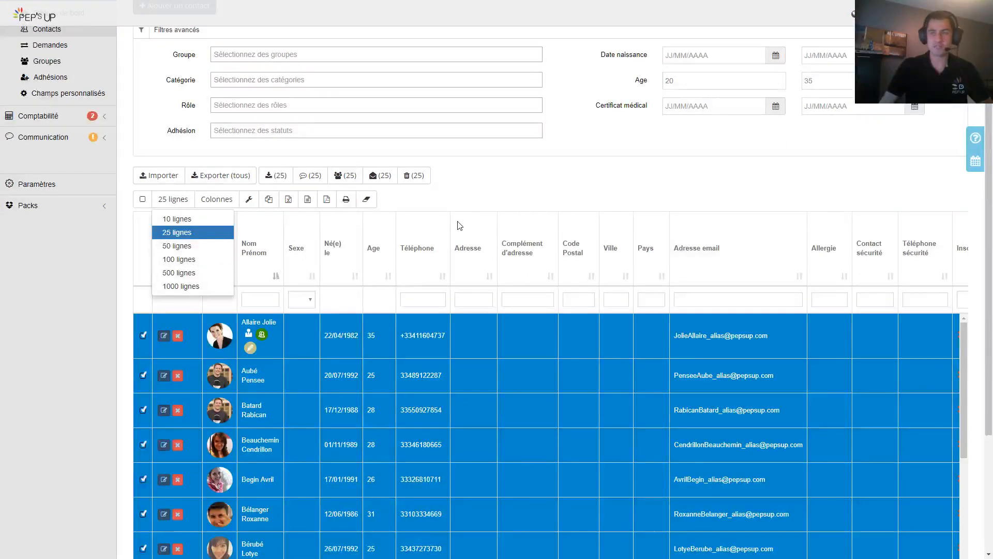
Hide the Téléphone and Code Postal columns in the contact table, keeping the Pays column displayed.
click(217, 199)
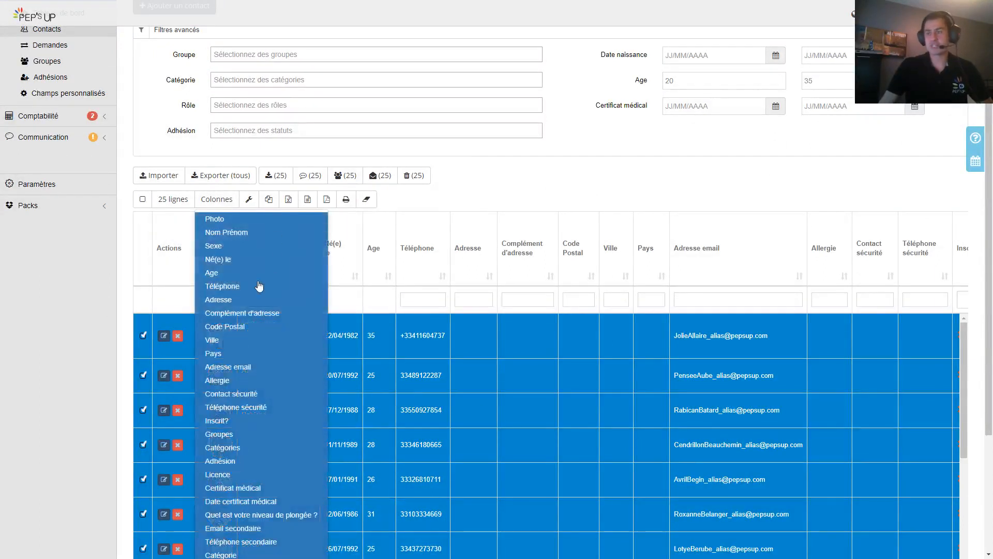
scroll(259, 286, down, 2)
click(232, 185)
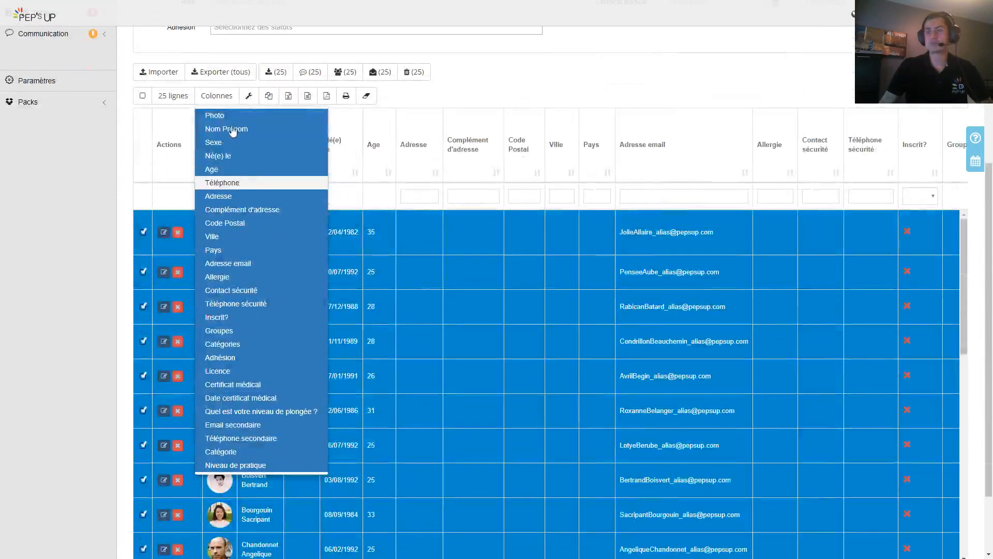
click(246, 223)
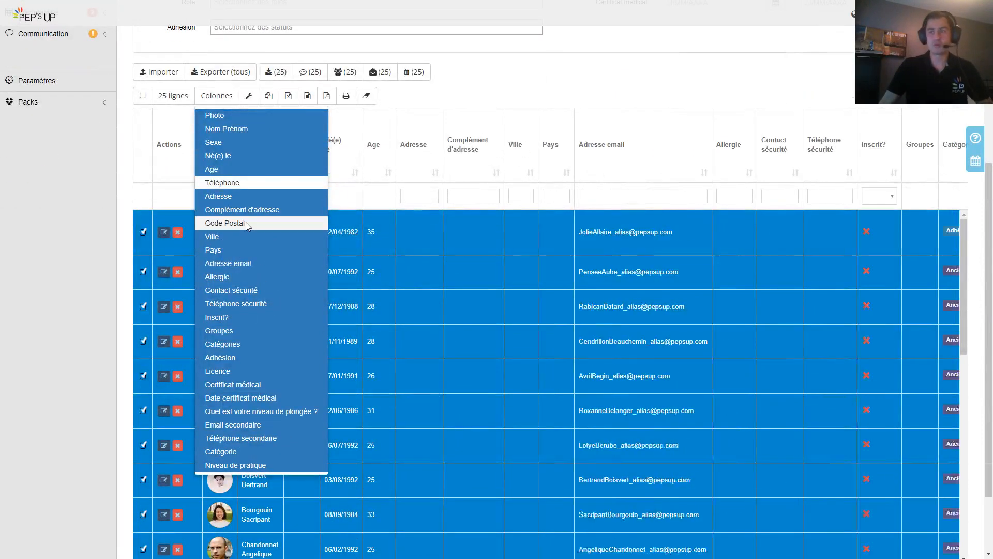
click(242, 250)
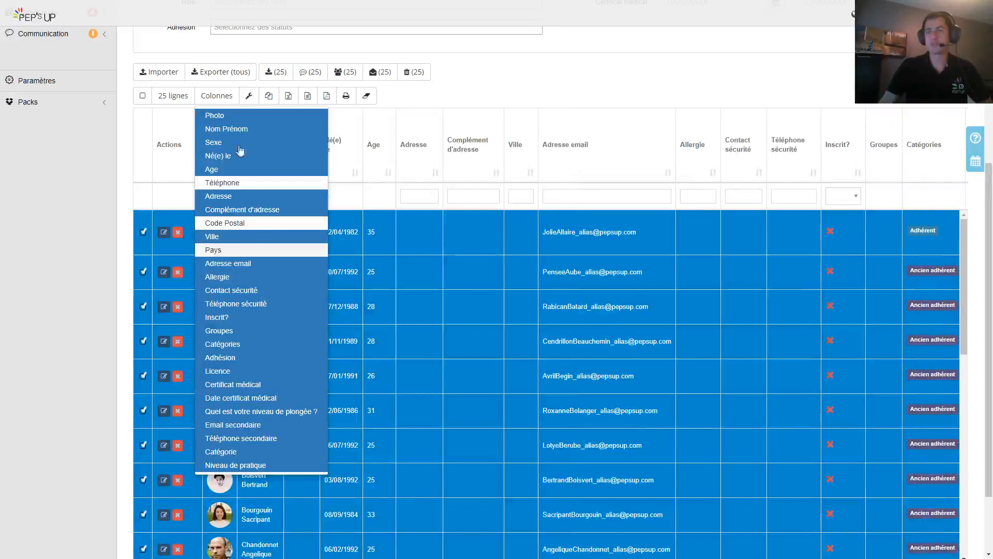
click(242, 251)
scroll(509, 220, up, 2)
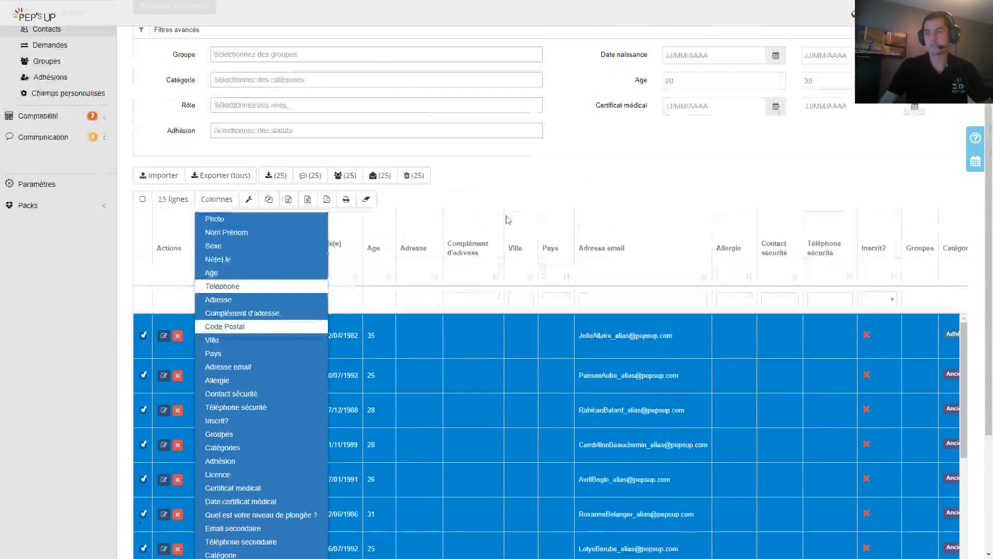
click(216, 199)
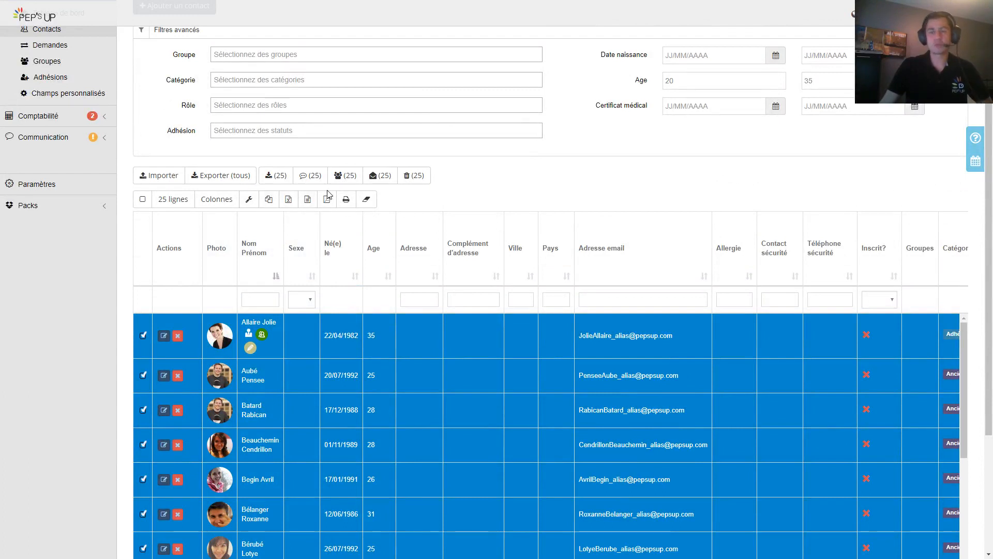
Add the selected contacts to the group Adultes and save the assignment.
click(366, 199)
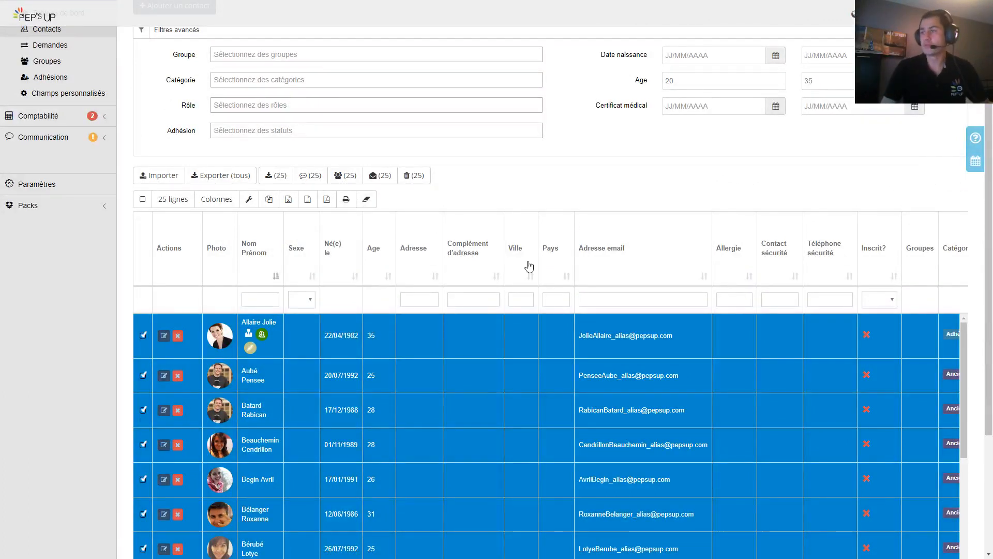
scroll(627, 348, down, 3)
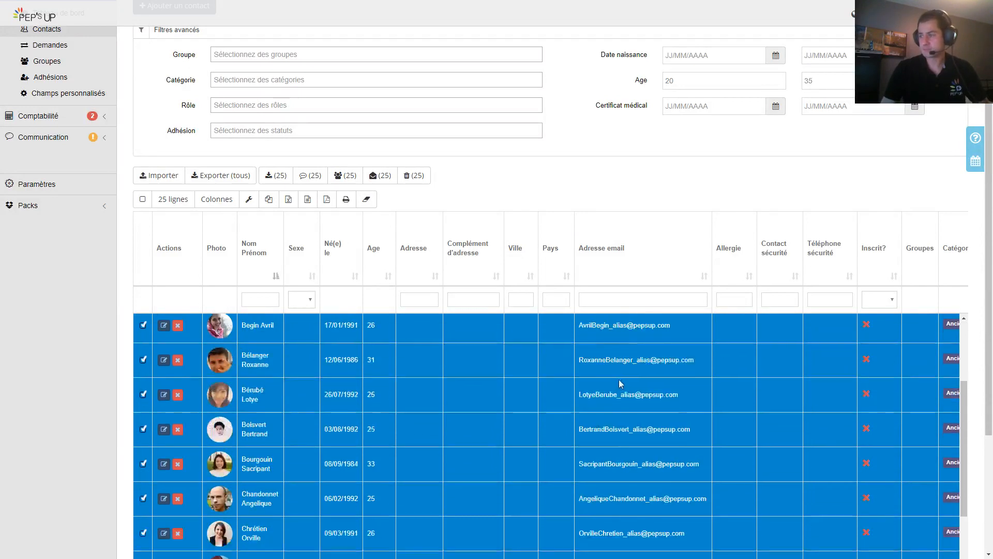
scroll(621, 382, up, 3)
scroll(550, 238, down, 3)
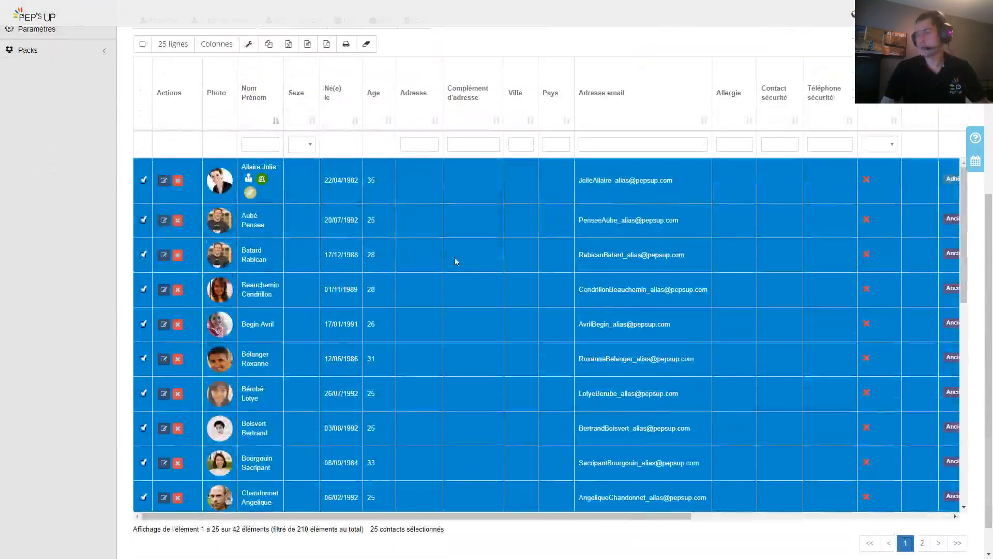
scroll(380, 372, up, 3)
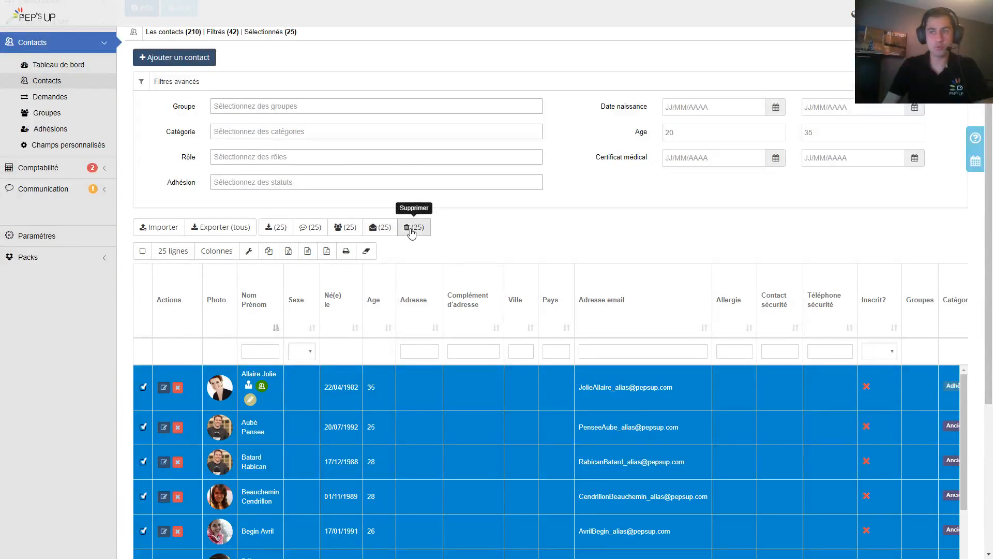
click(341, 229)
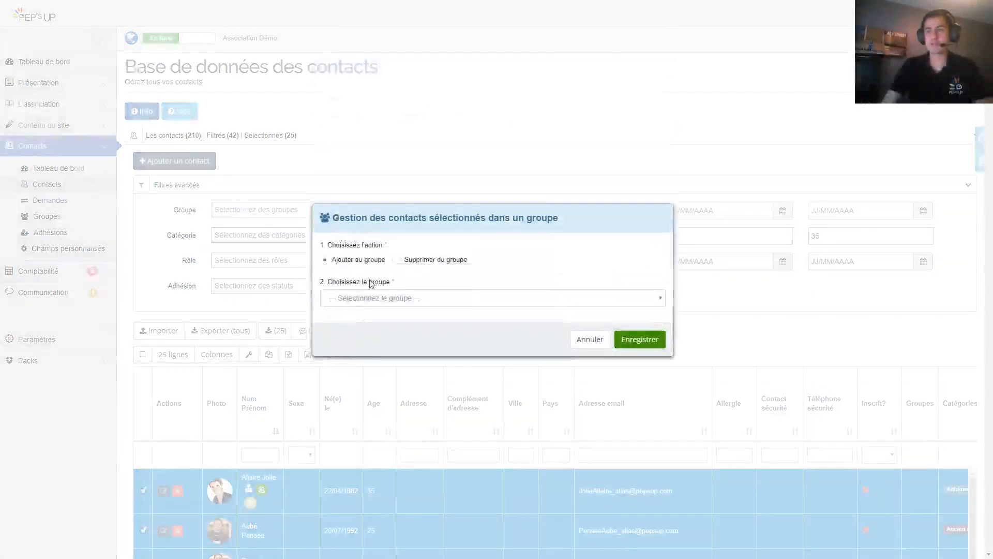
click(362, 318)
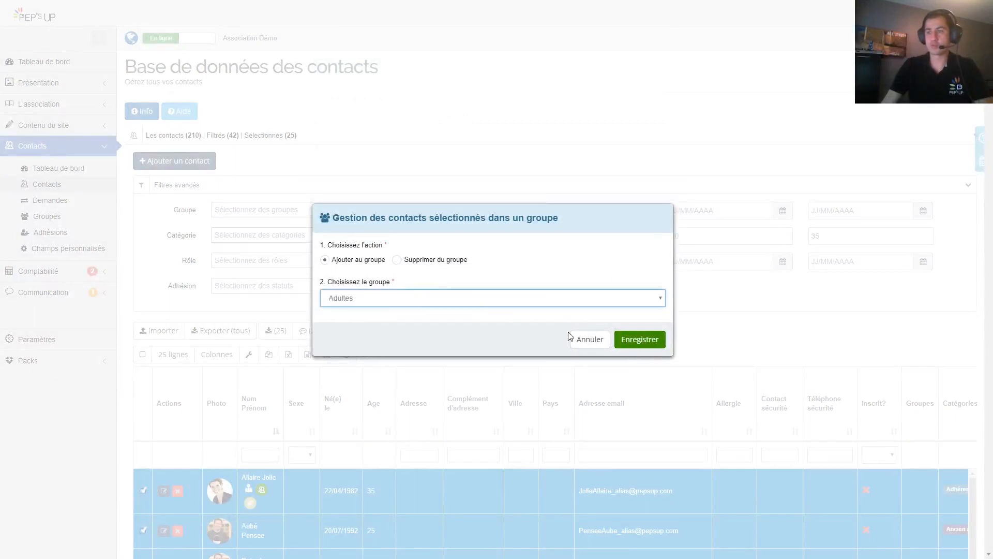
click(644, 340)
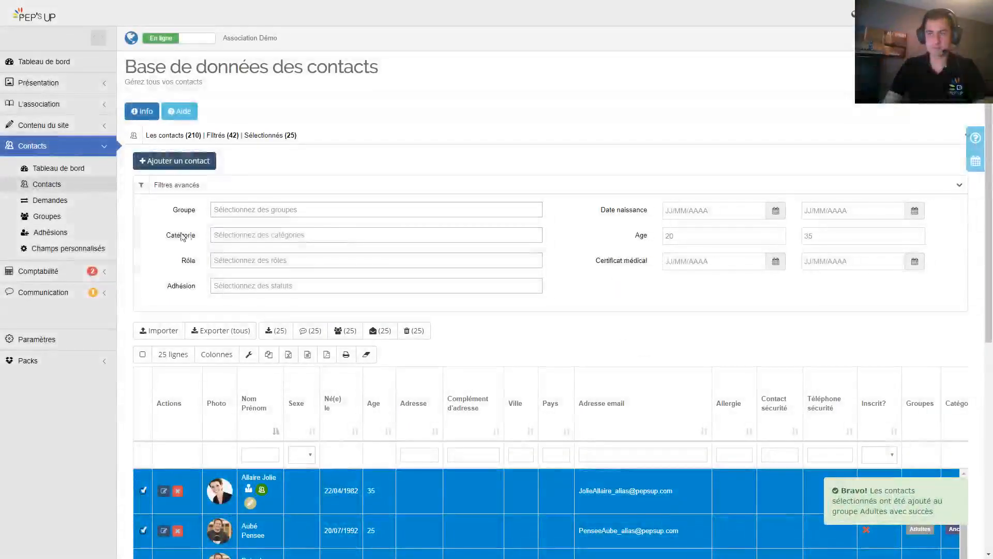
Reload the contact list to clear the age filter, filter it by the group Adultes and look through the listed contacts.
click(55, 184)
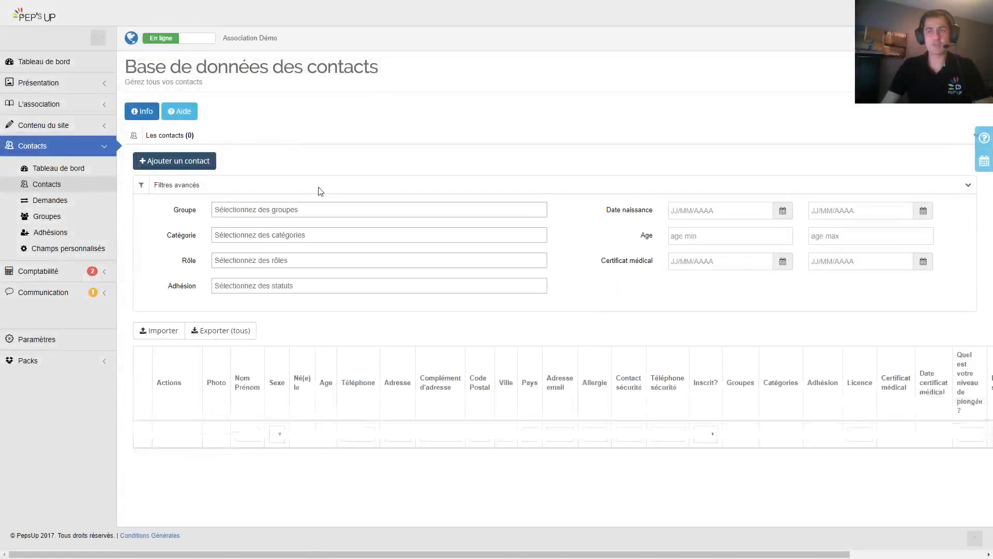
click(253, 209)
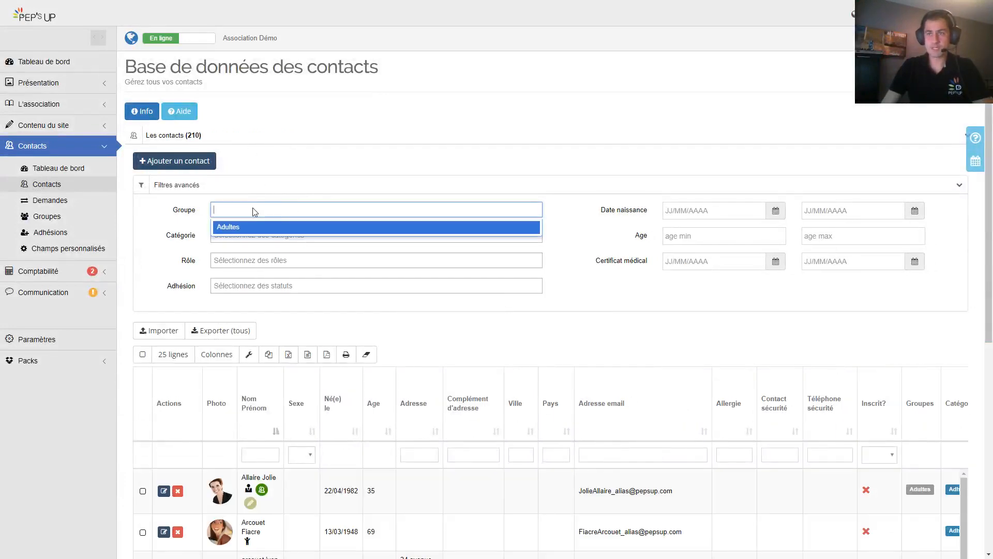
click(248, 229)
scroll(363, 217, down, 4)
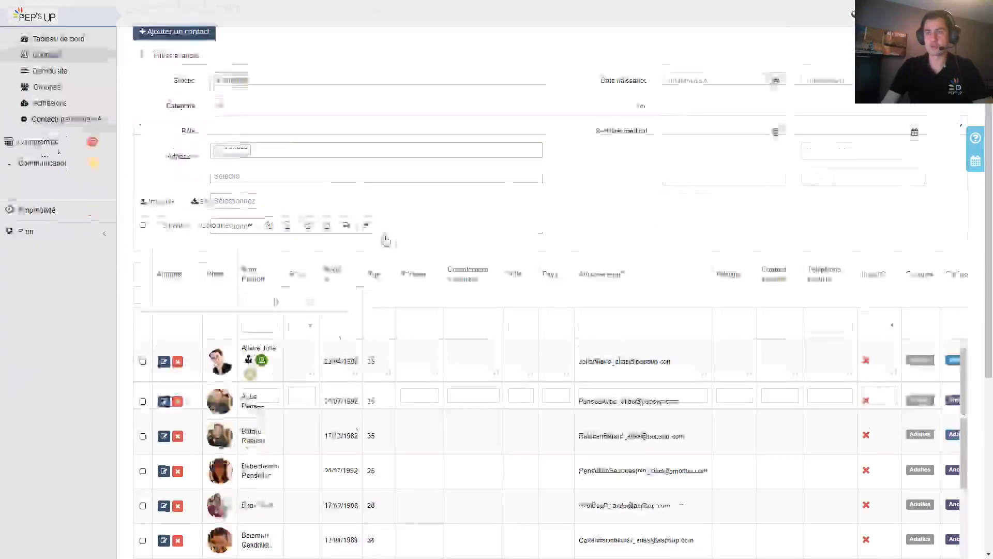
scroll(501, 381, down, 15)
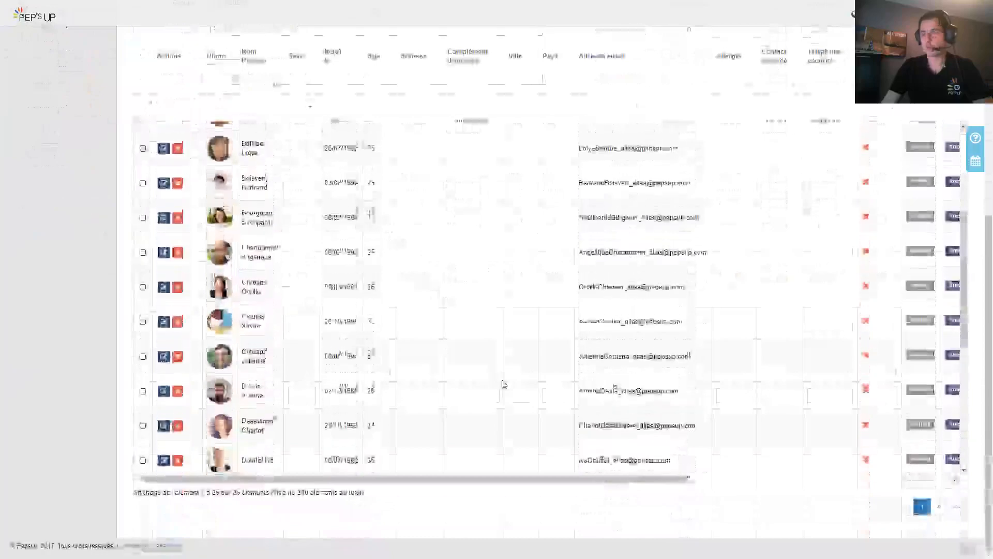
scroll(503, 384, up, 5)
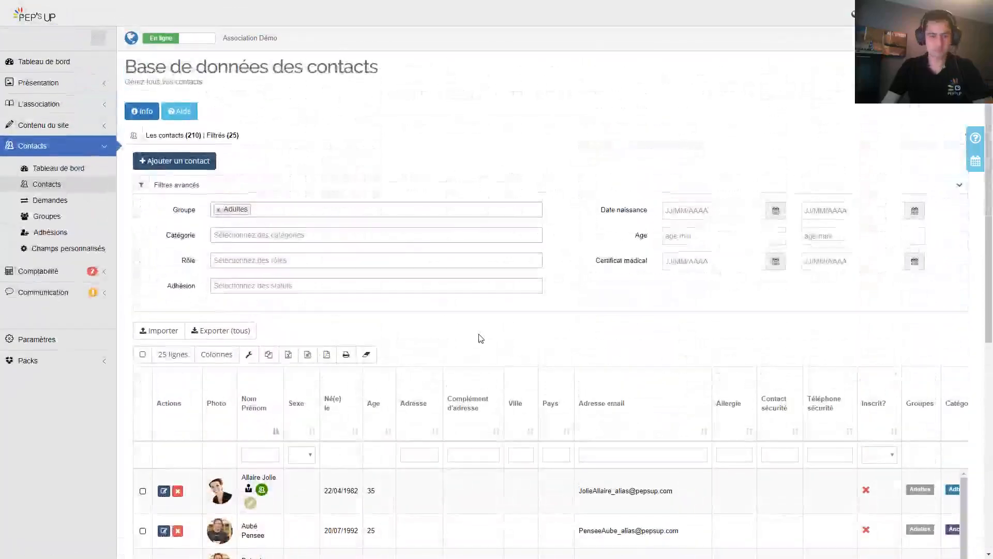